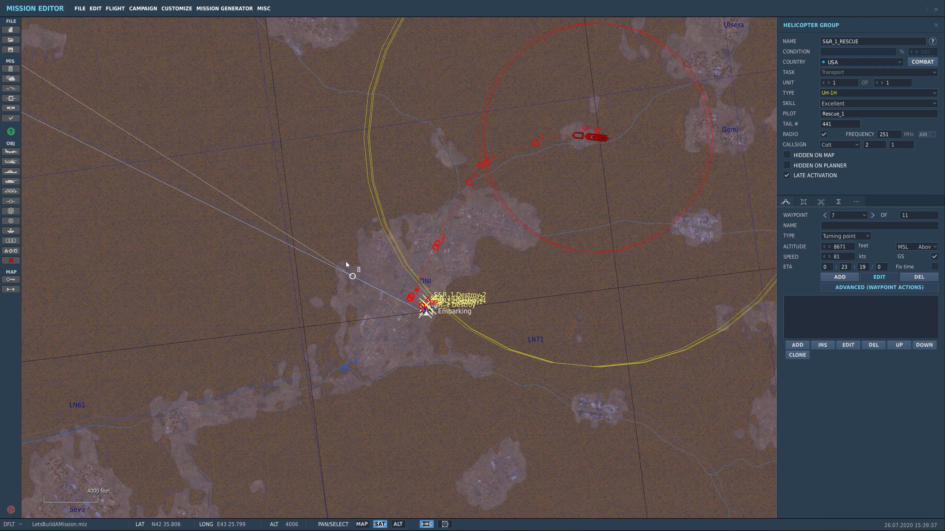
Examine the S&R_1_RESCUE helicopter's route, the enemy convoy routes and the S&R_1 Destroy zones around Oni on the map
scroll(361, 282, "up", 2)
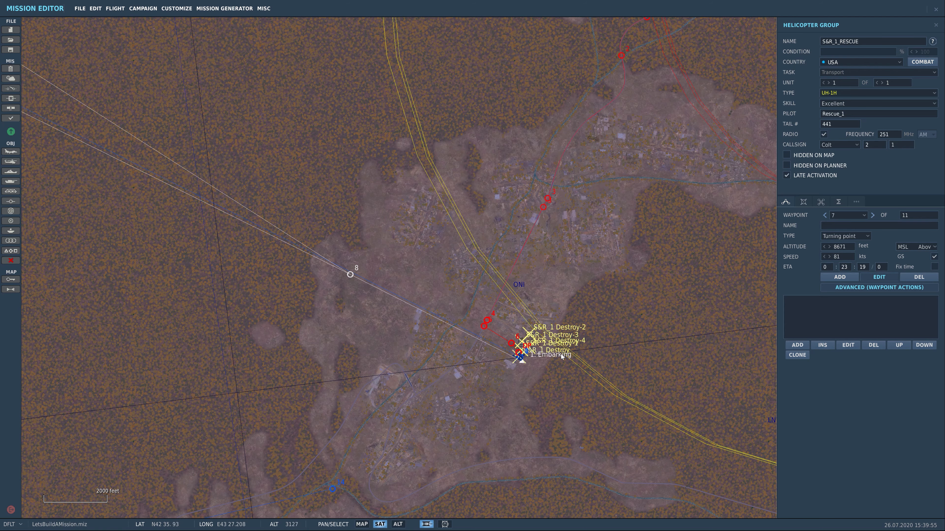
right_click_drag(562, 356, 399, 293)
right_click_drag(467, 222, 480, 330)
scroll(479, 331, "down", 2)
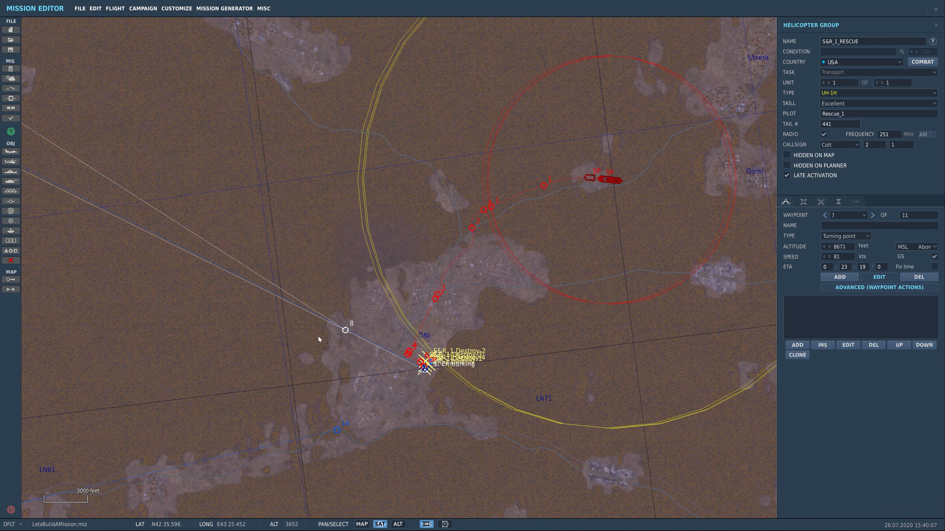
left_click_drag(423, 370, 481, 255)
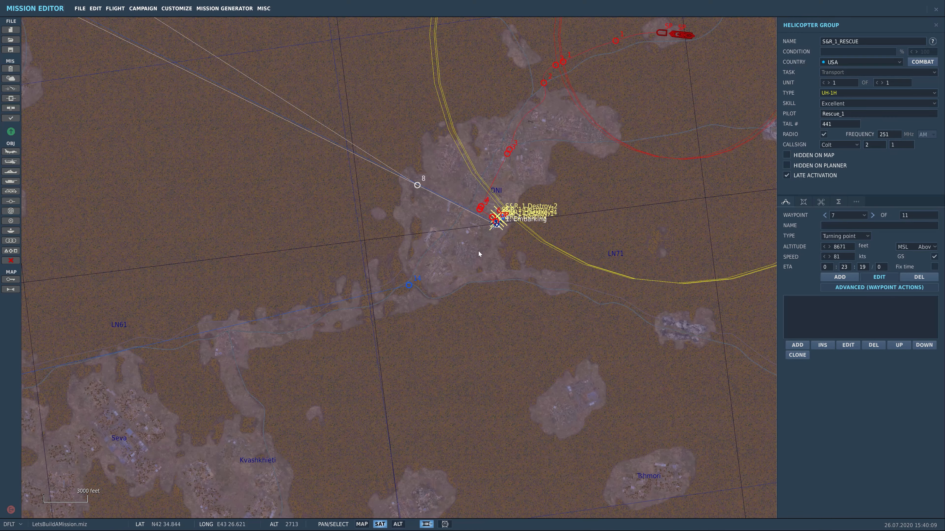
scroll(450, 211, "up", 2)
left_click_drag(451, 212, 400, 226)
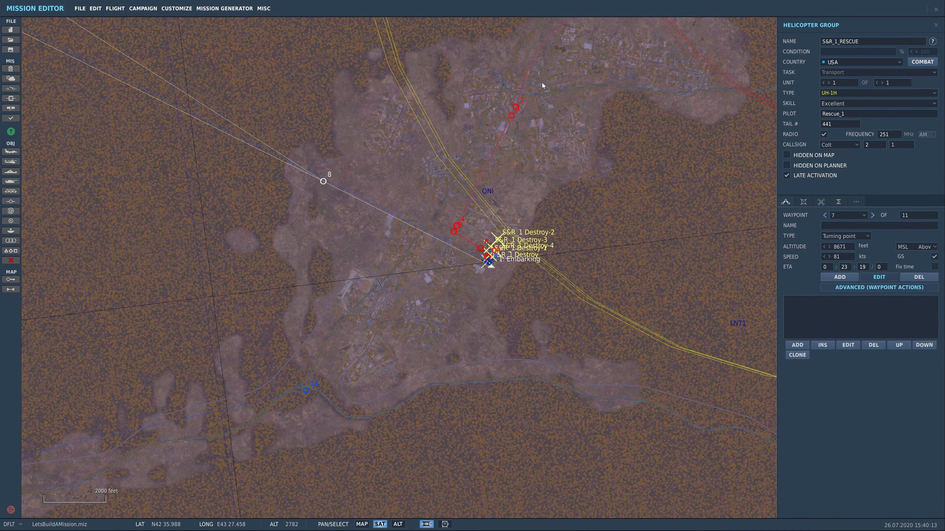
left_click_drag(512, 148, 250, 416)
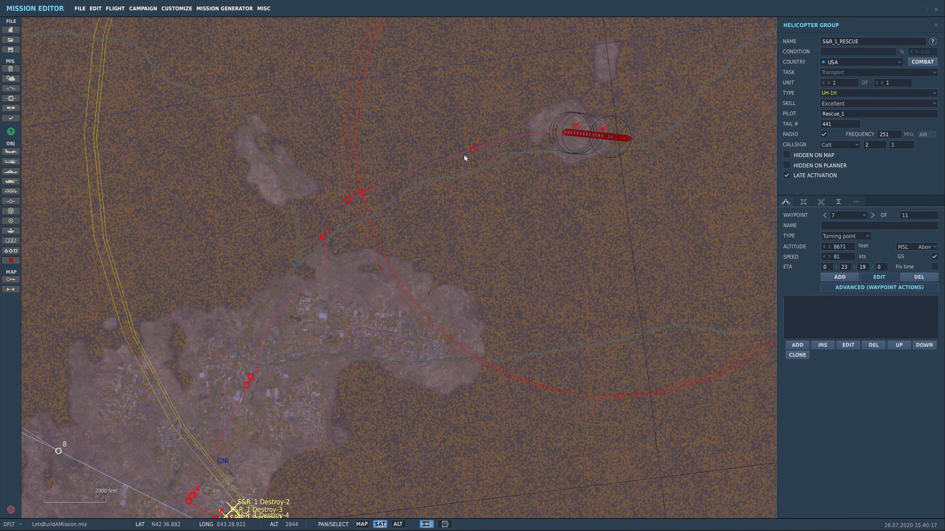
left_click_drag(248, 313, 443, 140)
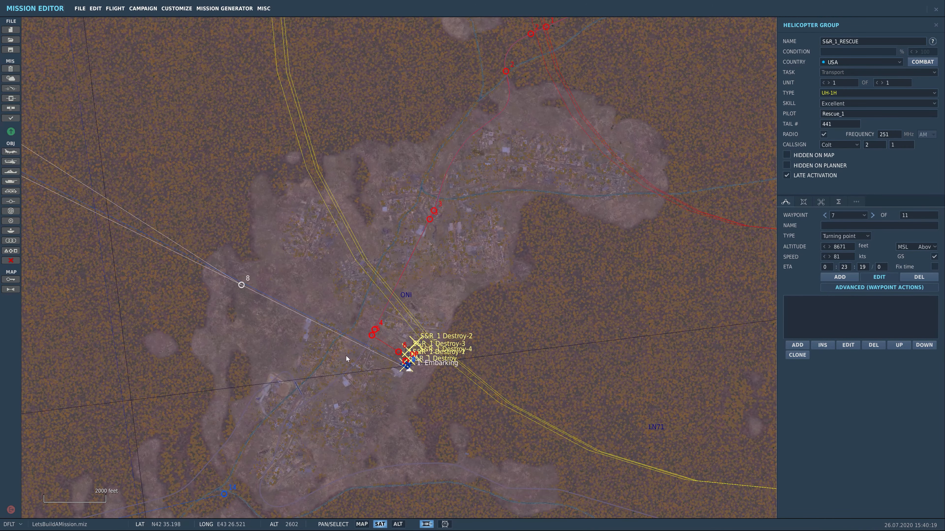
scroll(385, 350, "up", 5)
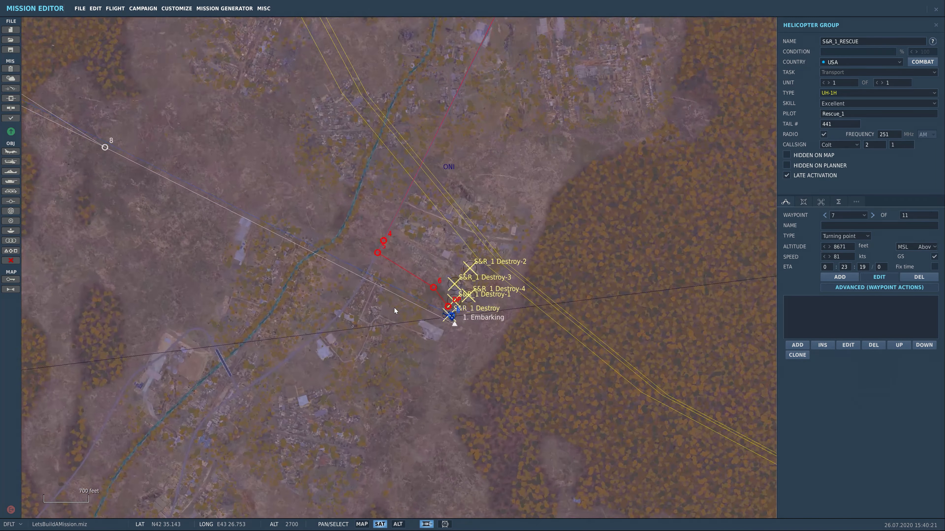
scroll(426, 290, "up", 1)
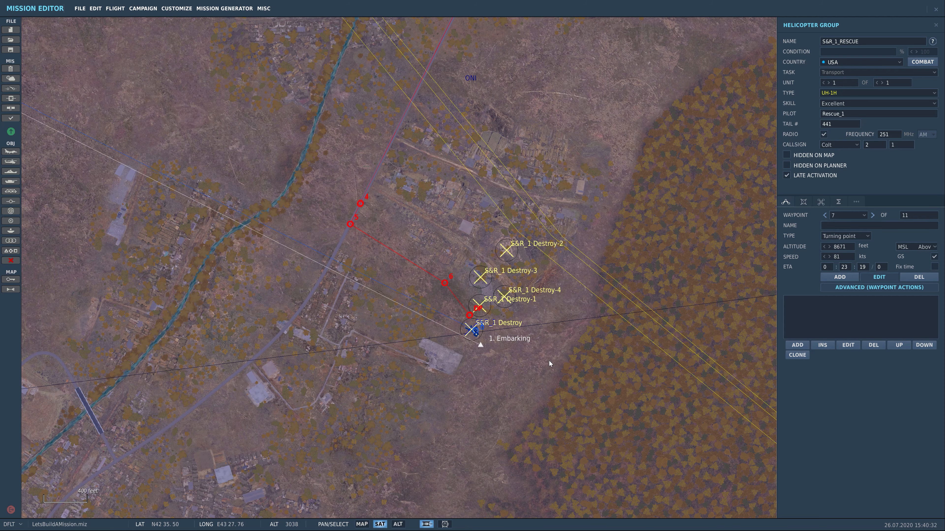
left_click_drag(488, 219, 640, 259)
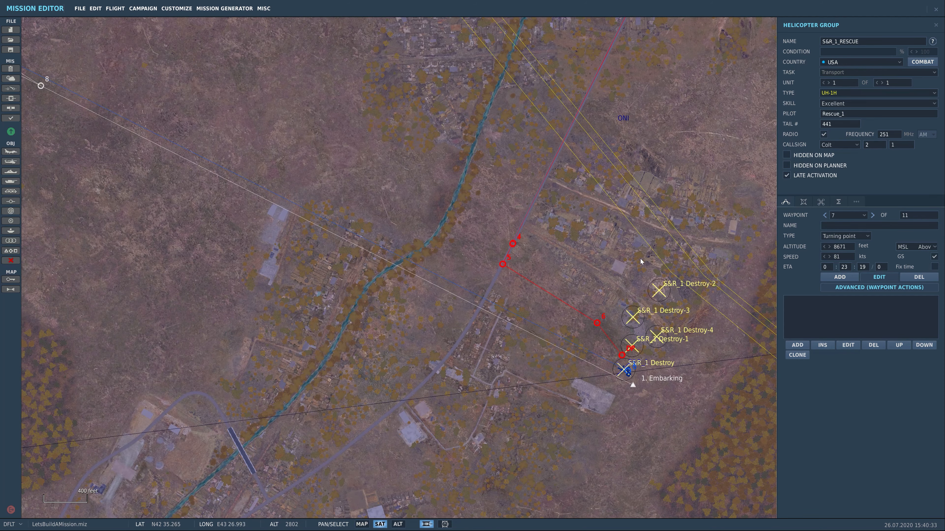
scroll(639, 259, "down", 2)
scroll(638, 260, "down", 4)
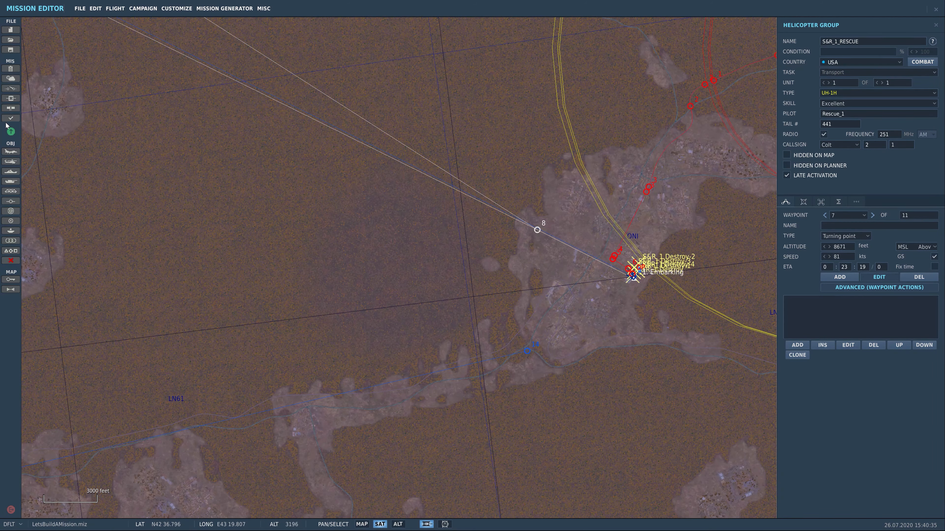
Open the mission triggers and inspect the radio item action of the S&R_1_NORTH mission start trigger
left_click(11, 88)
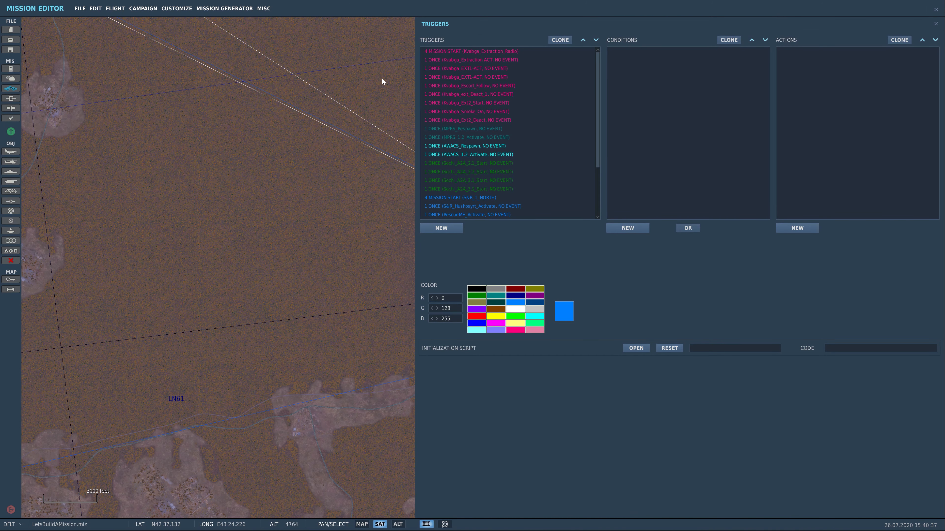
left_click(498, 198)
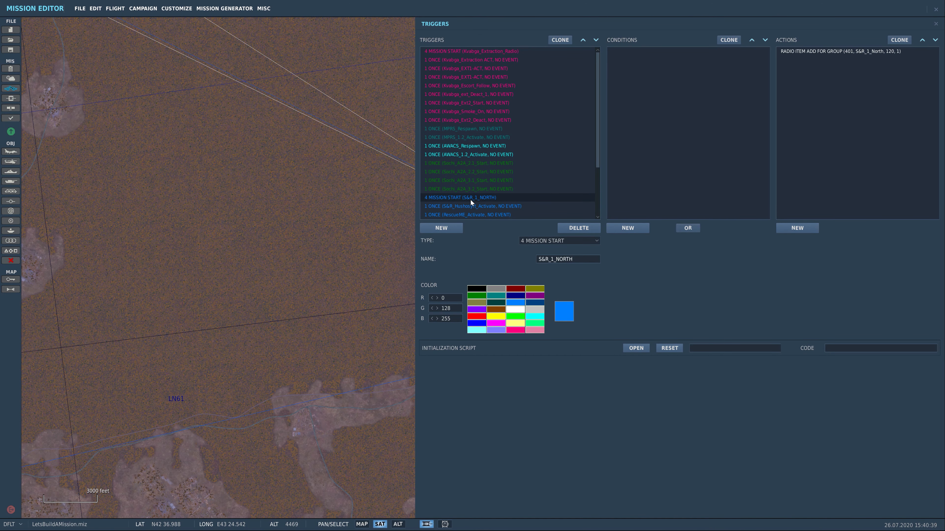
left_click(830, 52)
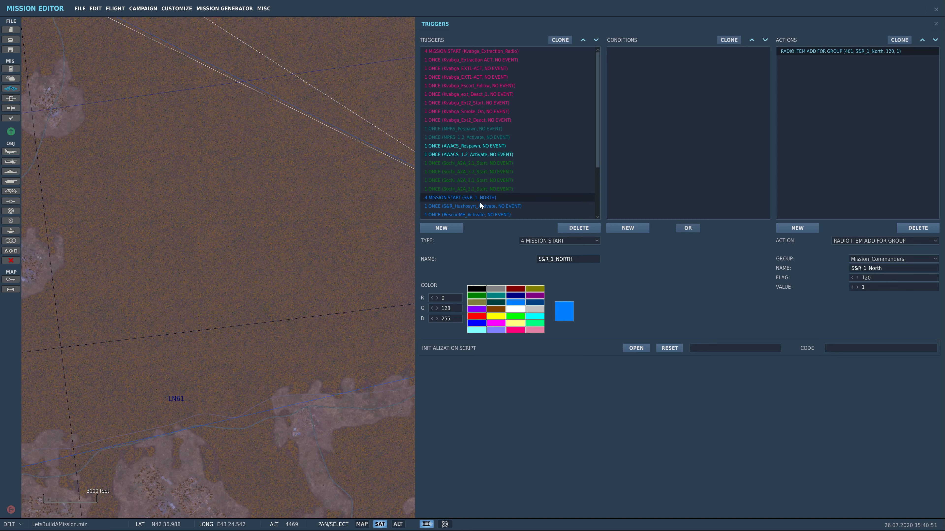
Review the explosion actions of the S&R_Hushosyrt_Activate trigger against the Destroy zones on the map
left_click(477, 208)
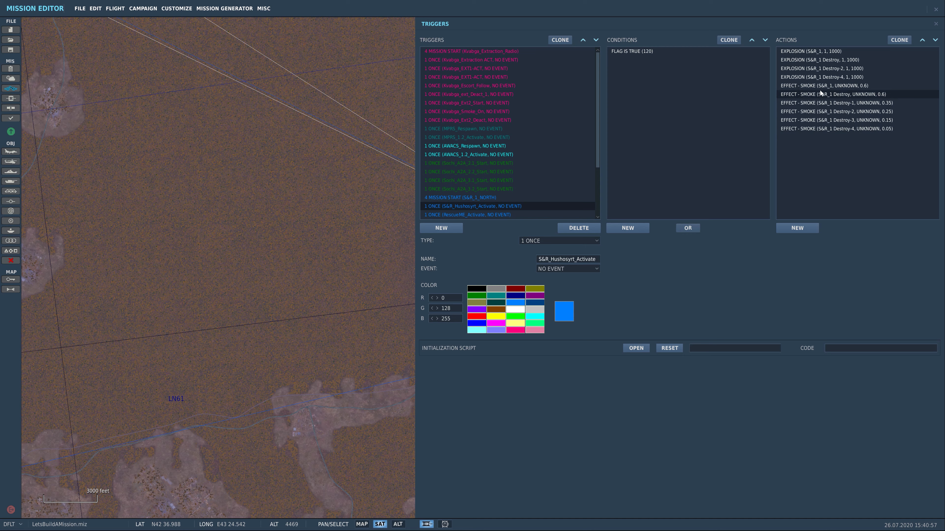
left_click_drag(366, 216, 92, 207)
left_click_drag(289, 266, 240, 262)
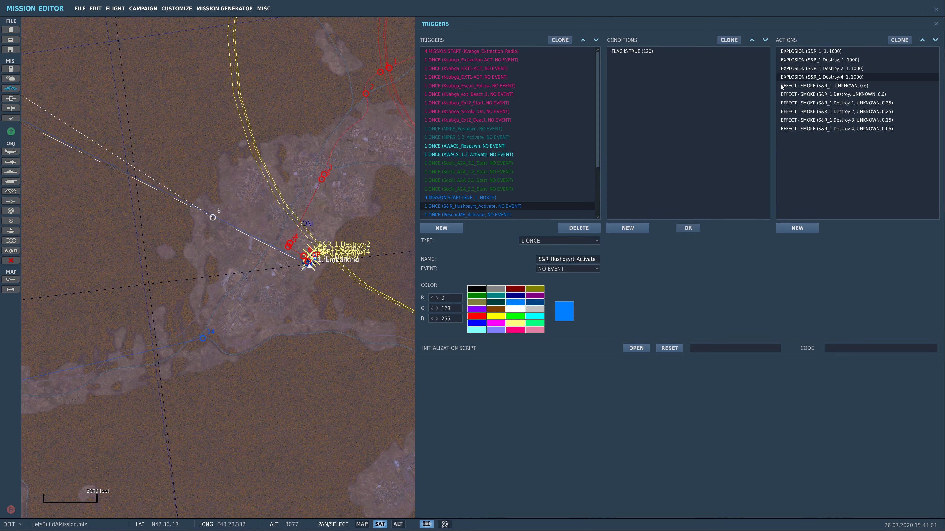
left_click(795, 51)
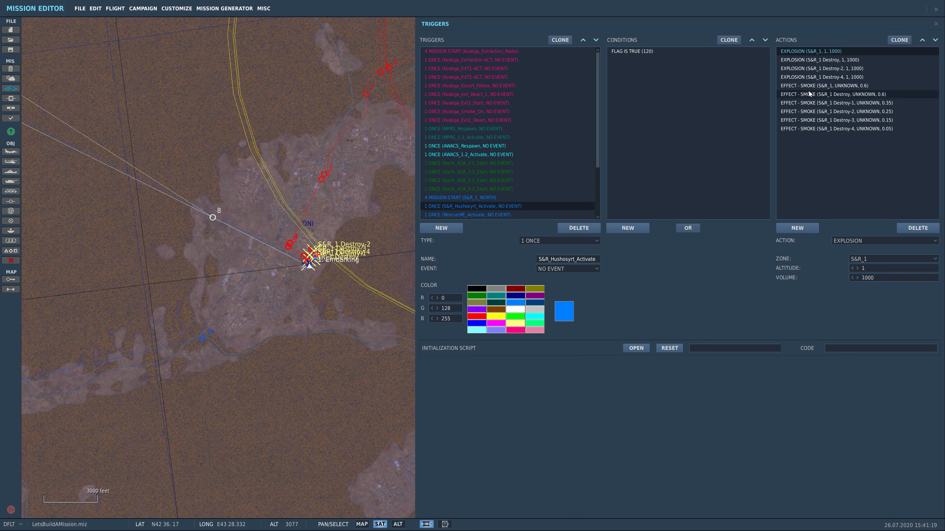
left_click(830, 67)
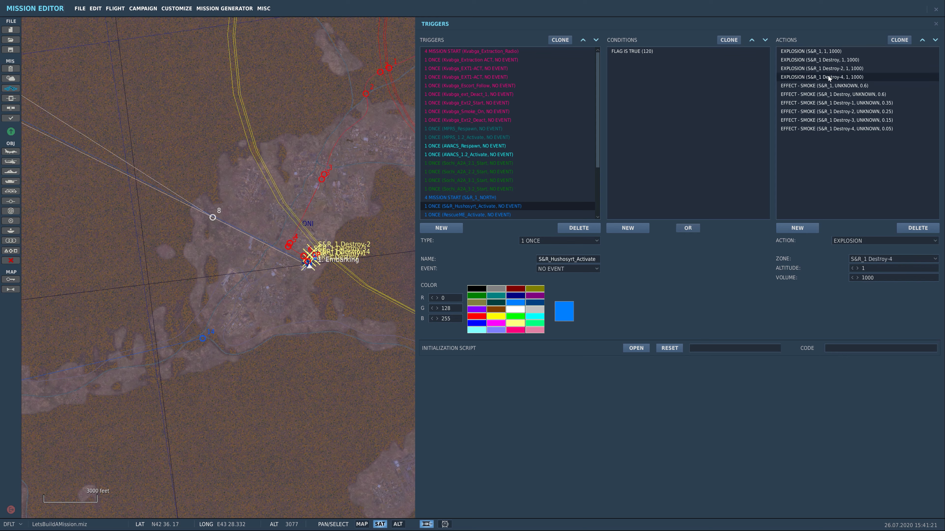
Inspect the smoke effect action for zone S&R_1 and try out its density adjustment
left_click(824, 85)
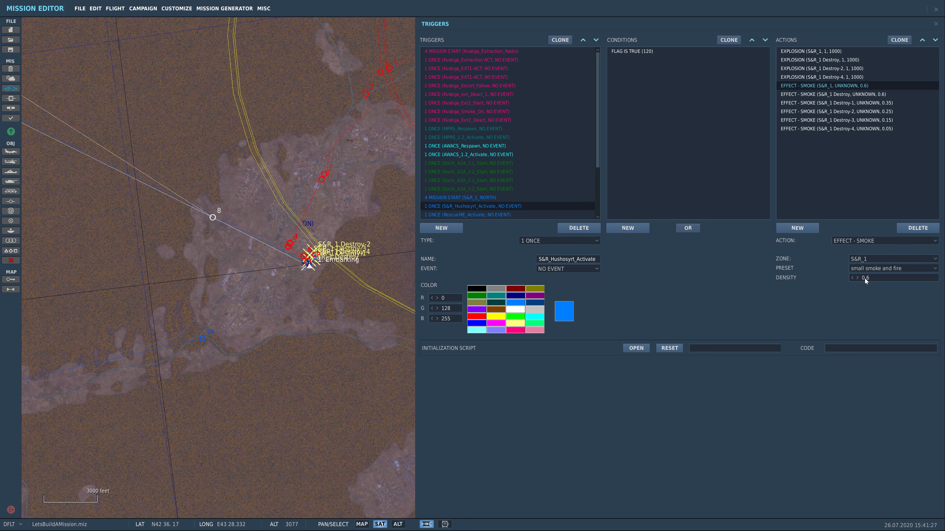
left_click(859, 277)
left_click(858, 277)
left_click(851, 278)
left_click(851, 278)
left_click(851, 278)
left_click(851, 278)
left_click(851, 278)
Check the preset and density of each smoke effect action for the S&R_1 Destroy zones
left_click(871, 95)
left_click(862, 105)
left_click(861, 120)
left_click(858, 113)
left_click(855, 128)
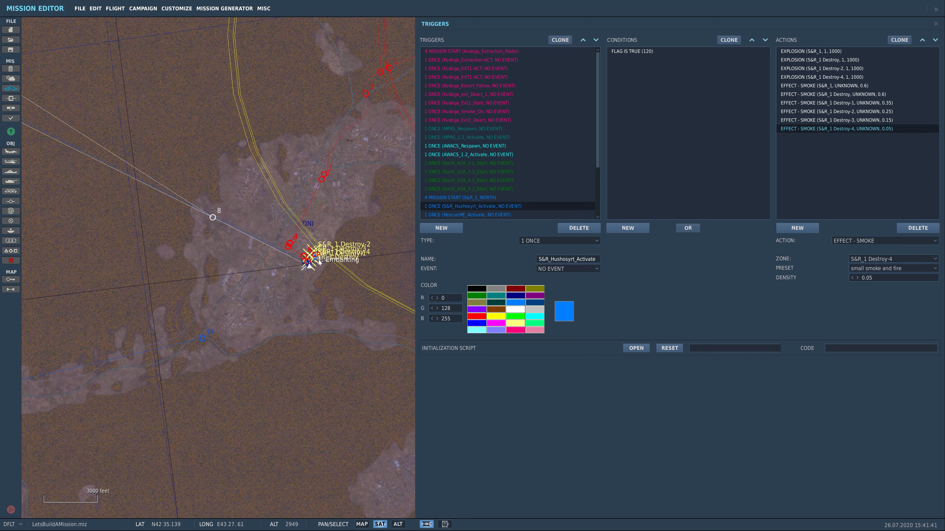
Locate the S&R_1 Destroy zones on the map and match them with the Destroy-3 and Destroy-2 smoke actions
scroll(319, 258, "up", 10)
left_click_drag(396, 274, 330, 277)
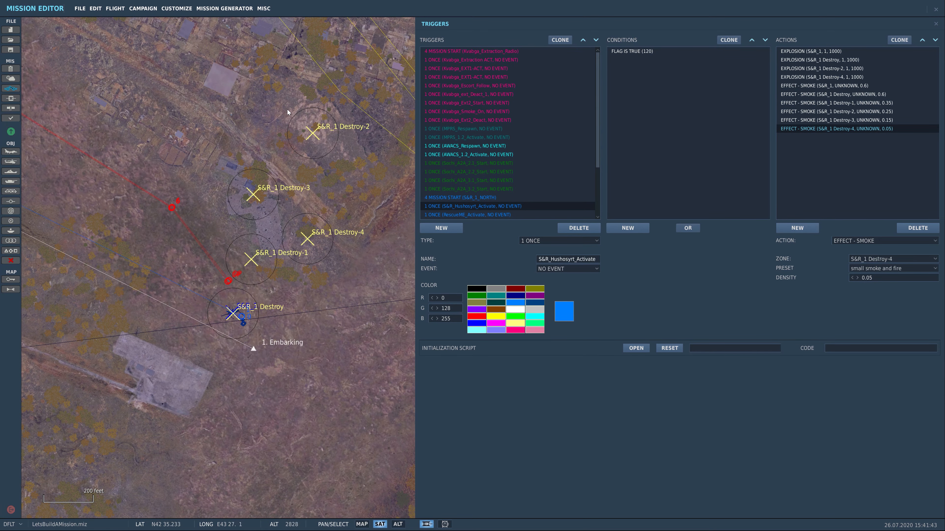
left_click(895, 120)
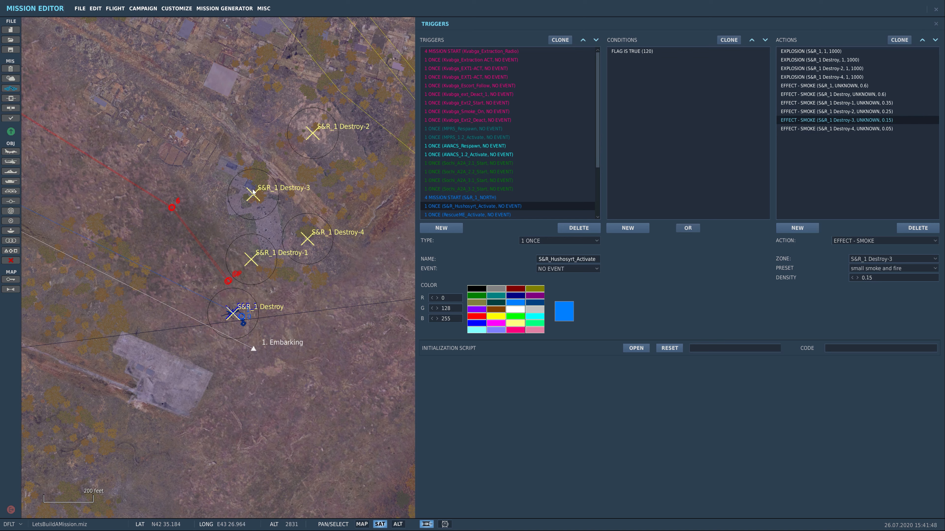
left_click(892, 113)
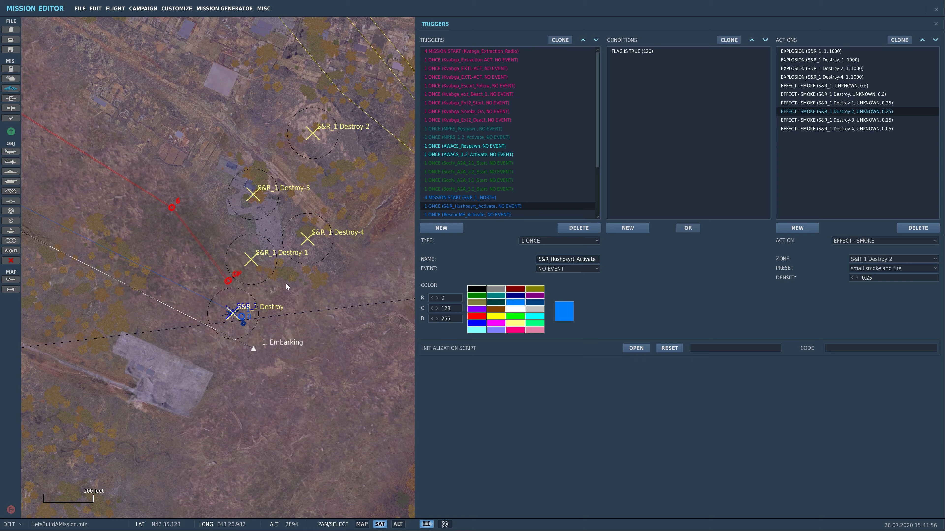
right_click_drag(283, 299, 370, 232)
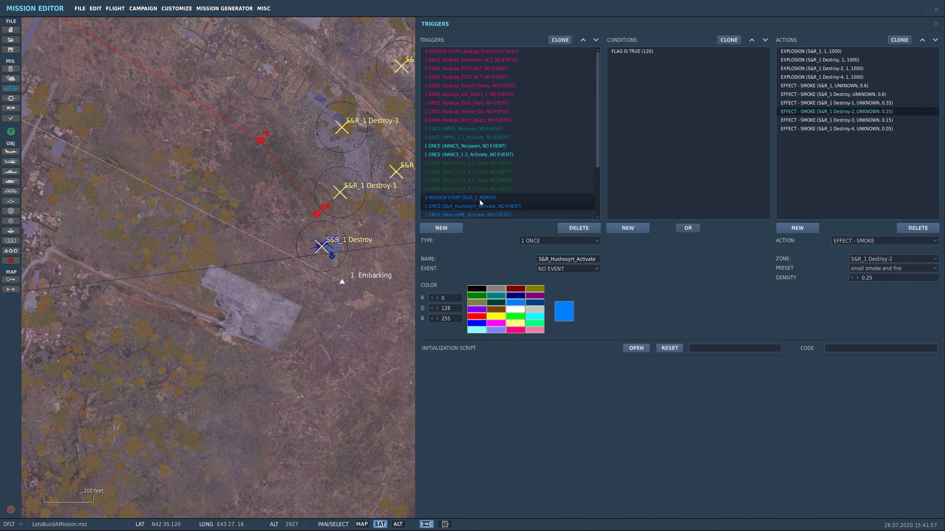
Compare the RescueME_Activate trigger with the S&R_Hushosyrt_Activate explosions while examining the crash site on the map
left_click(490, 215)
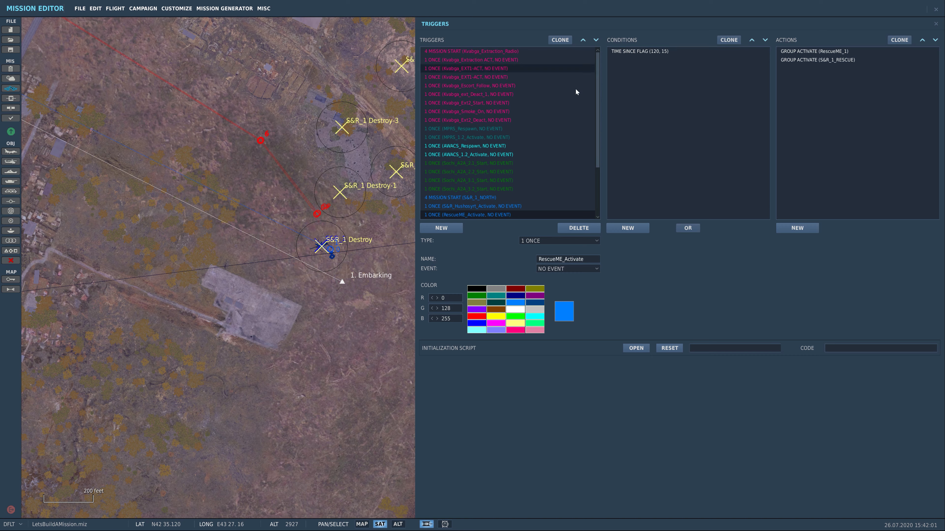
scroll(316, 253, "up", 6)
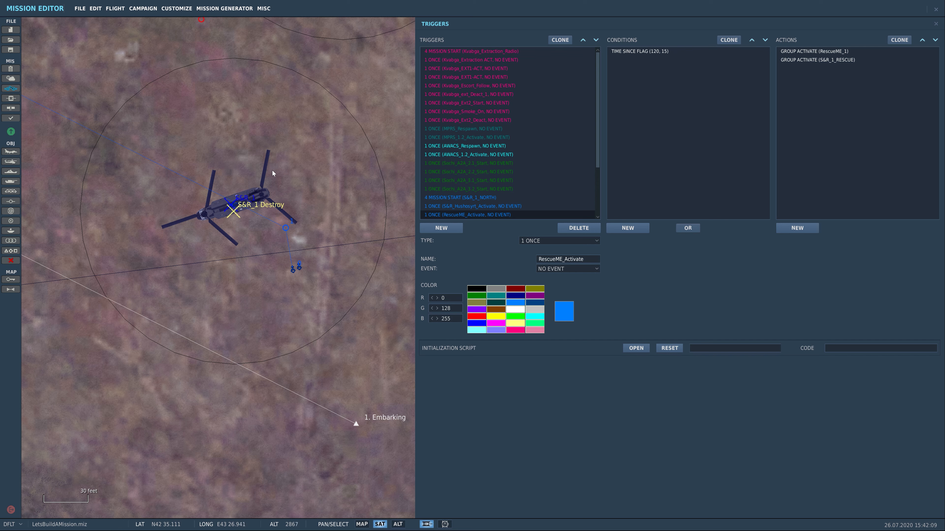
left_click(498, 206)
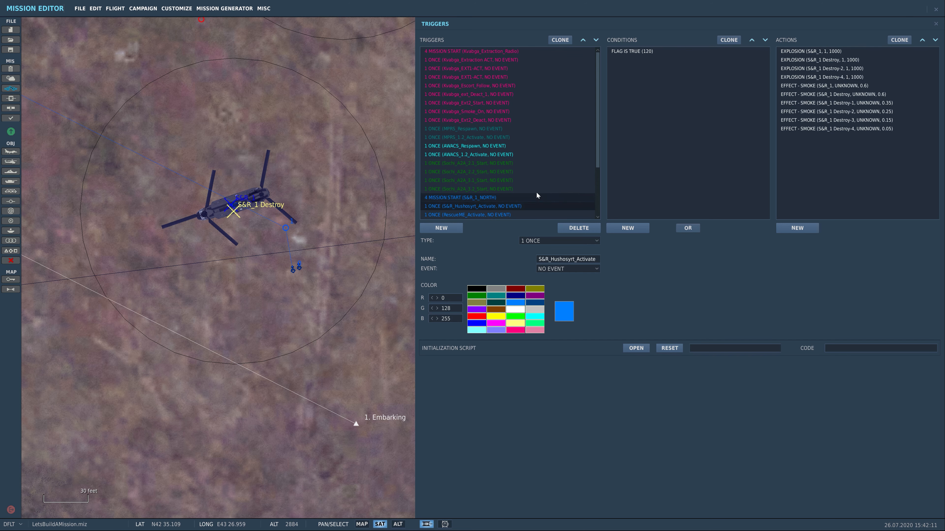
left_click(829, 68)
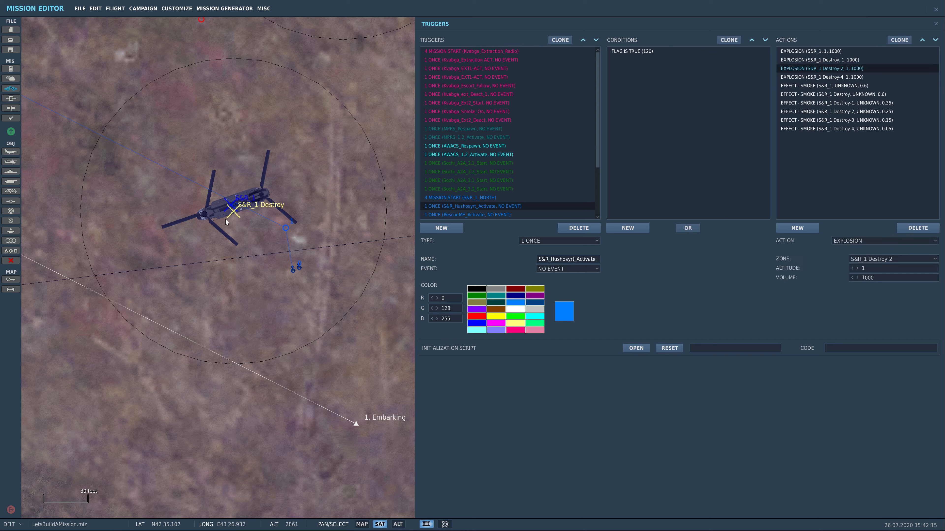
Look up the RescueME_1 infantry group on the map and inspect the RescueME_Activate trigger's time condition and S&R_1_RESCUE activation
key("Down")
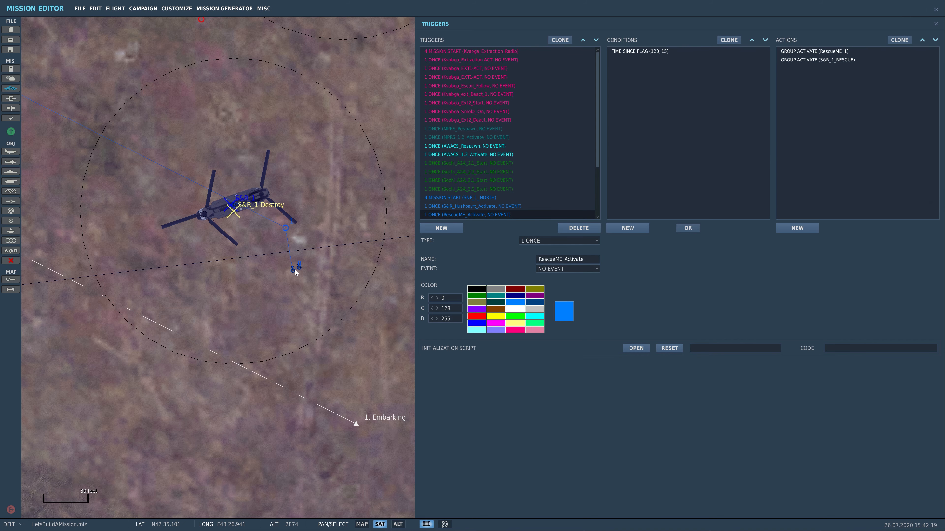
left_click(295, 272)
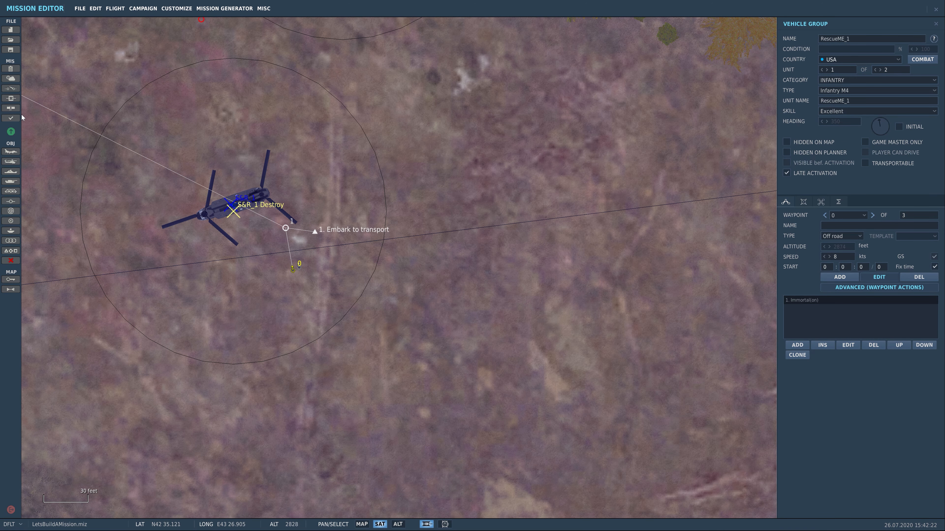
left_click(11, 88)
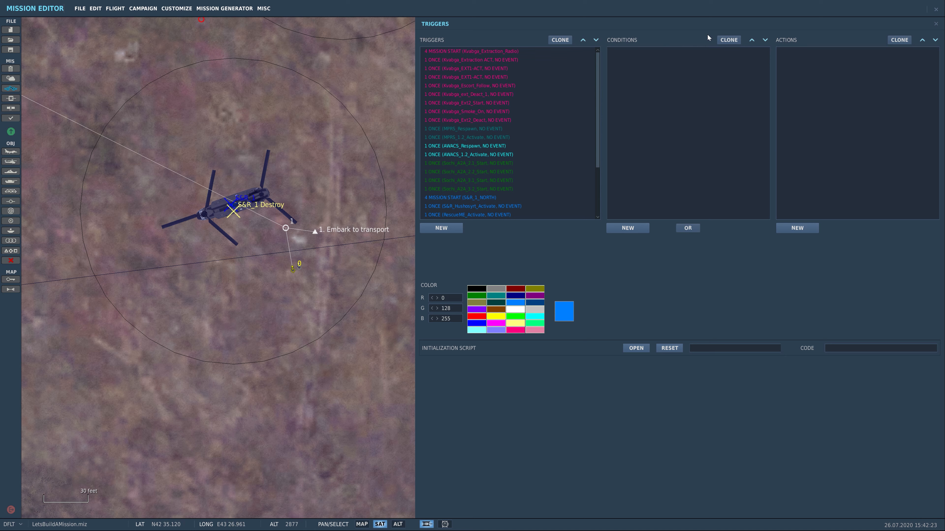
left_click(474, 213)
left_click(632, 52)
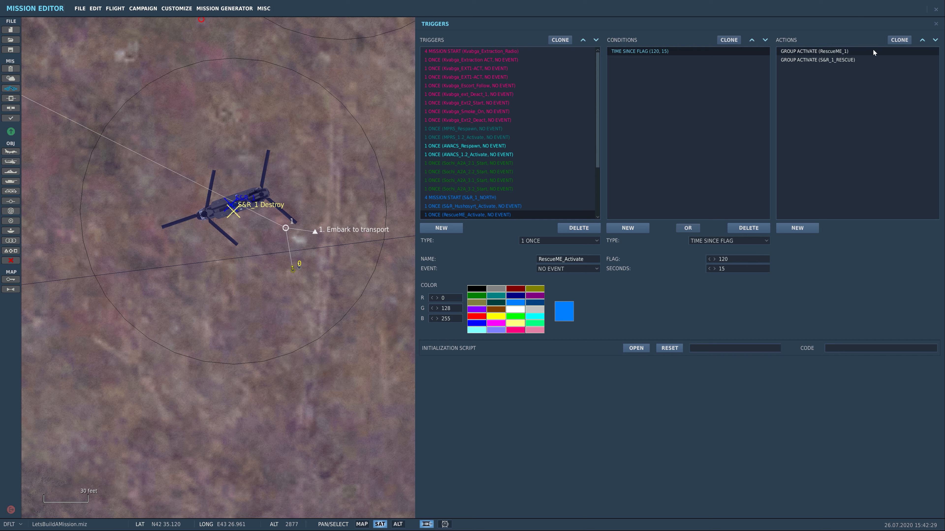
left_click(829, 63)
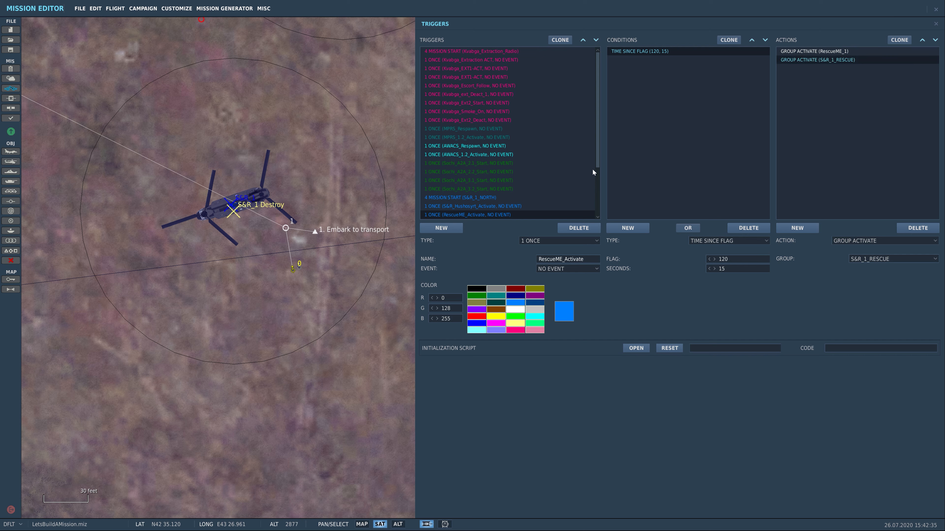
Inspect the first S&R_1_HOSTILEGROUND_ACT trigger's blue helicopter zone condition and compare it with the S&R_1 zone on the map
scroll(491, 168, "down", 3)
left_click(519, 155)
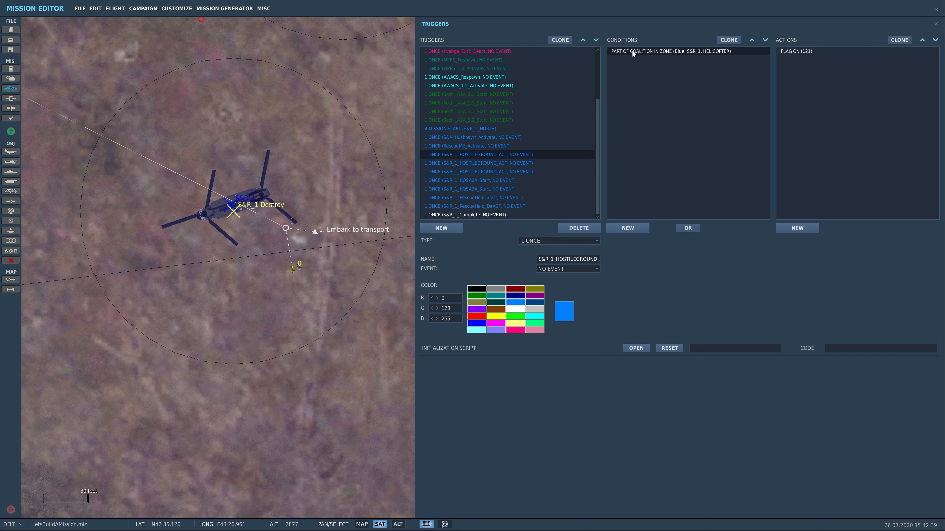
left_click(690, 53)
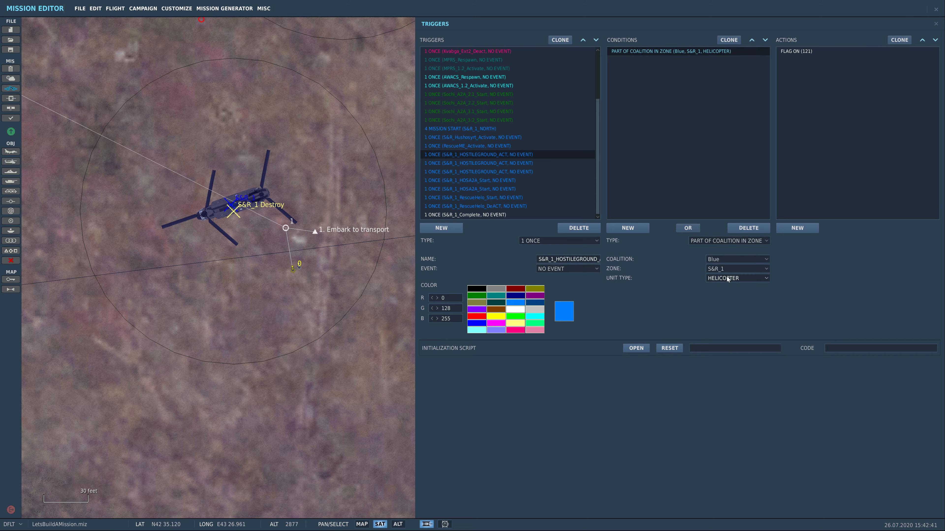
scroll(338, 284, "down", 10)
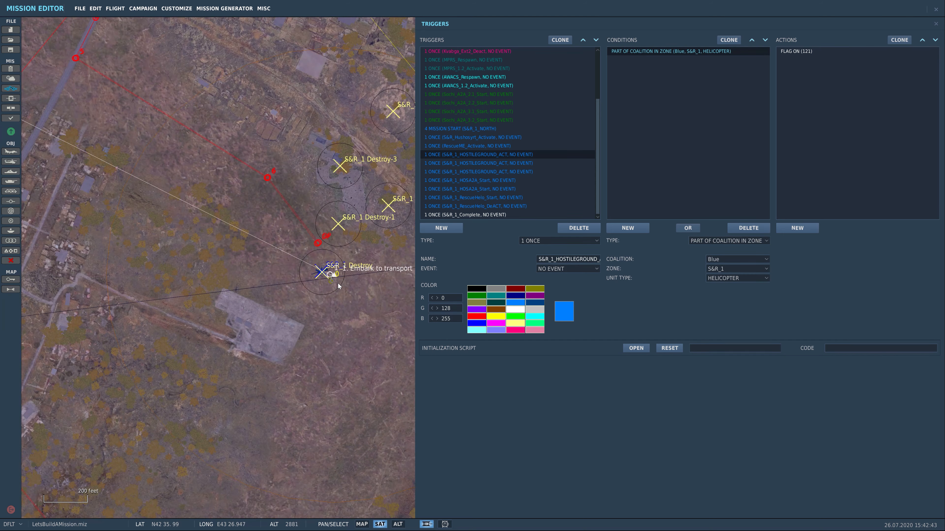
scroll(338, 283, "down", 15)
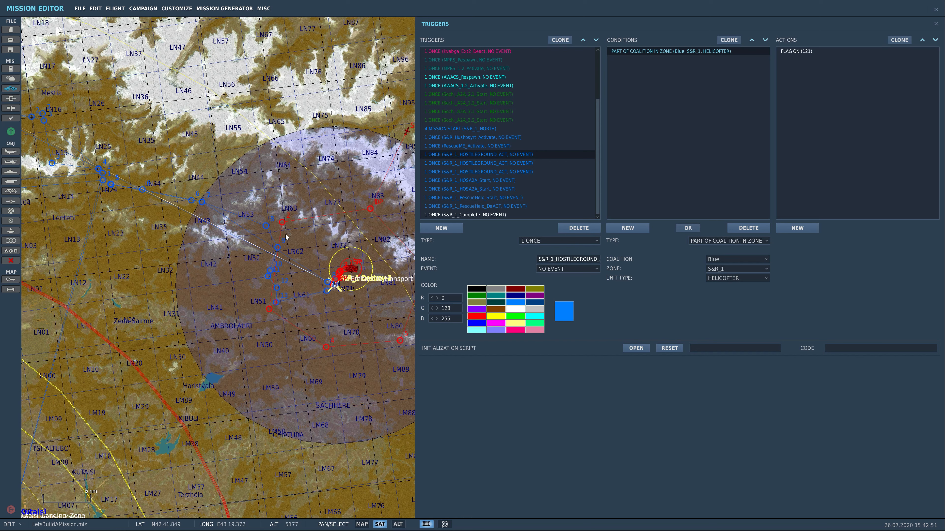
Examine the airplane S&R_1_HOSTILEGROUND_ACT trigger's zone condition and its group activation of S&R_Attack_Group_2
left_click(833, 56)
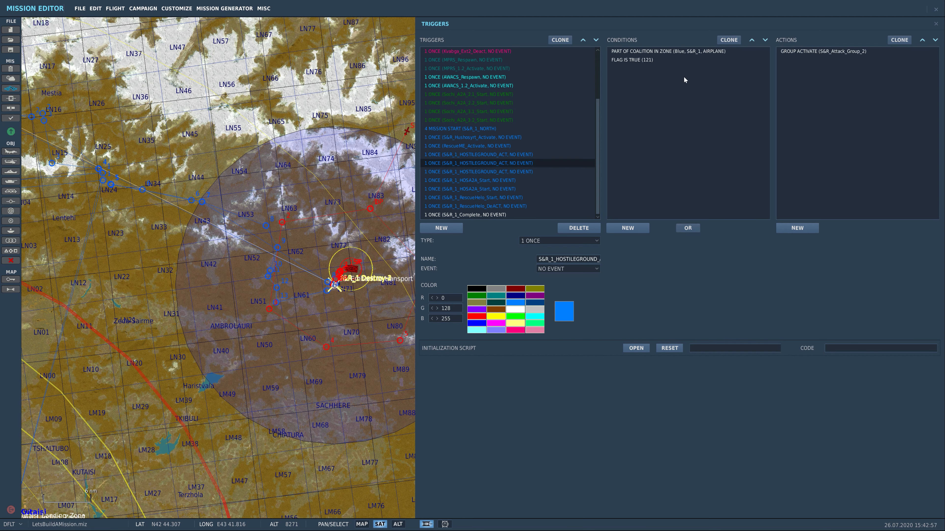
left_click(630, 51)
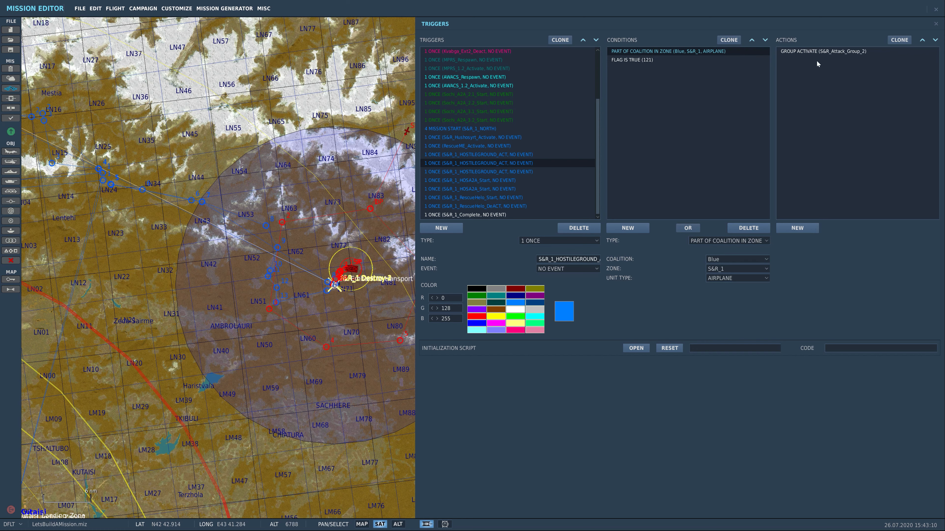
left_click(842, 53)
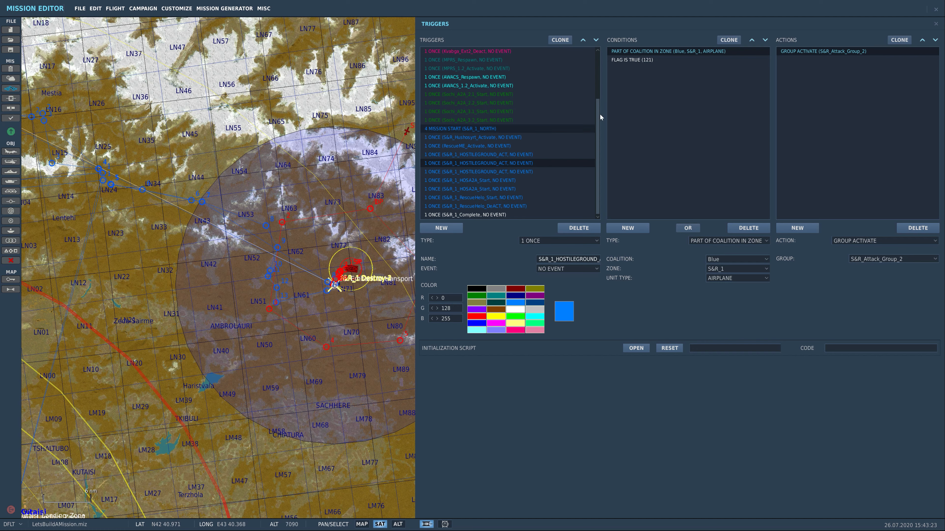
Compare the three S&R_1_HOSTILEGROUND_ACT triggers and inspect the last one's activation of S&R_Attack_Group_1
left_click(512, 157)
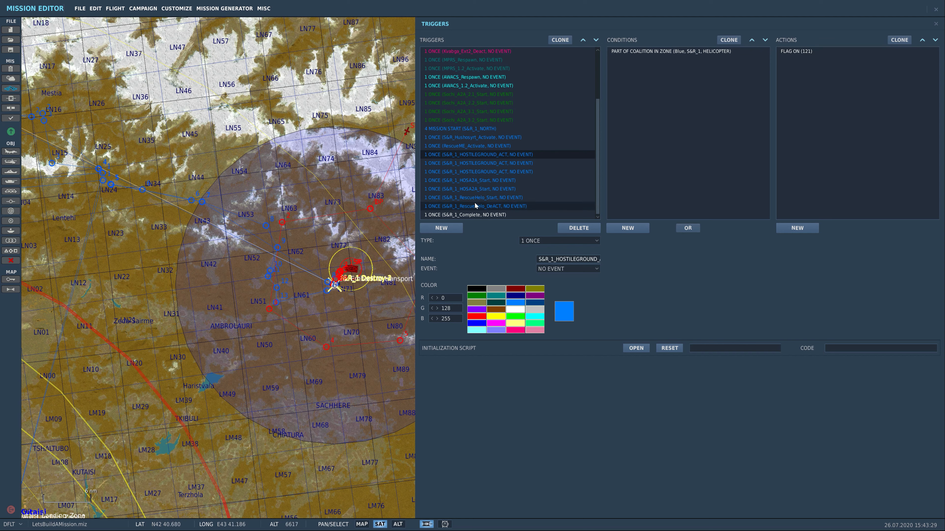
left_click(509, 163)
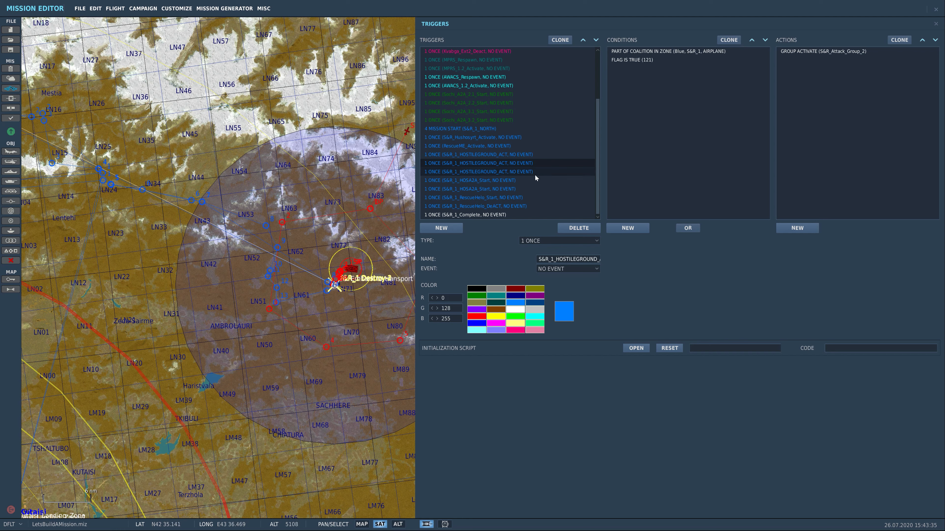
left_click(525, 171)
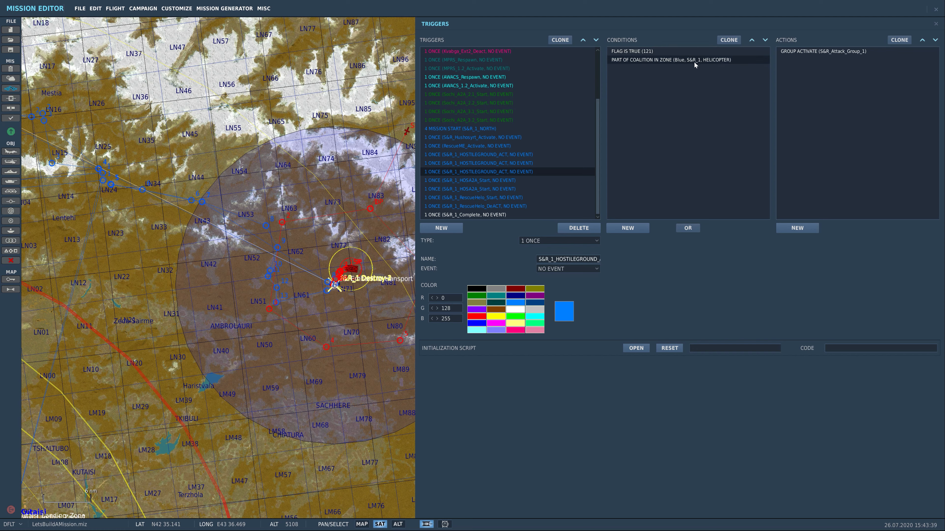
left_click(829, 51)
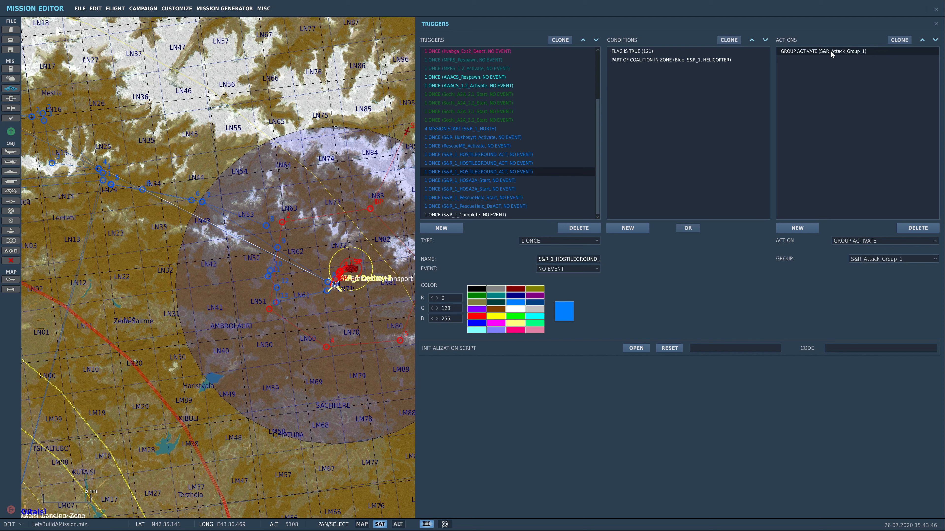
Delete the third S&R_1_HOSTILEGROUND_ACT trigger, which activates S&R_Attack_Group_1
left_click(711, 74)
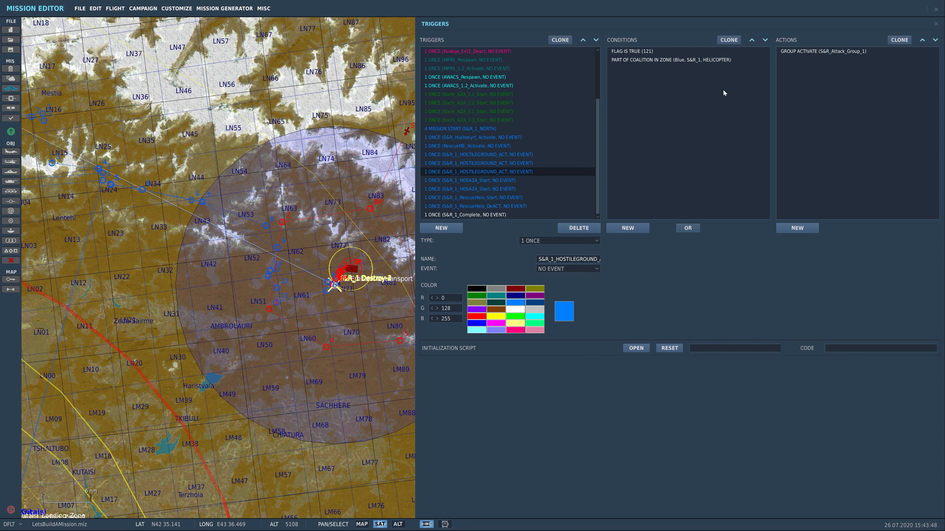
left_click(578, 228)
left_click(505, 172)
Add a GROUP ACTIVATE action to the helicopter S&R_1_HOSTILEGROUND_ACT trigger, alongside its flag 121 action
left_click(531, 163)
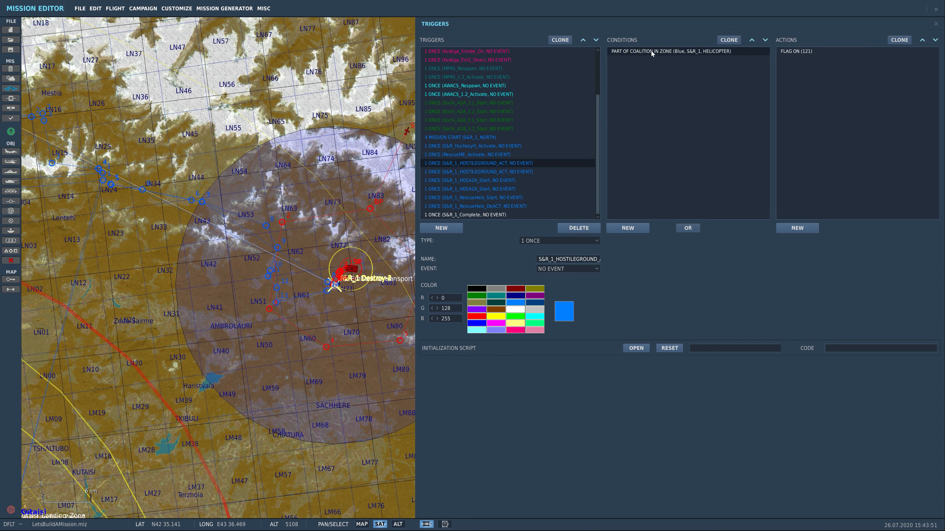
left_click(679, 51)
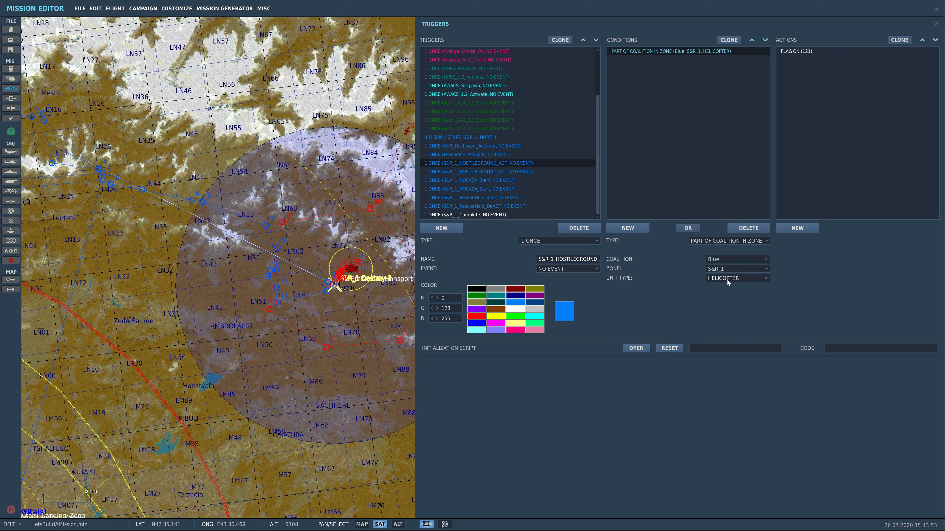
left_click(809, 51)
left_click(803, 228)
left_click(892, 241)
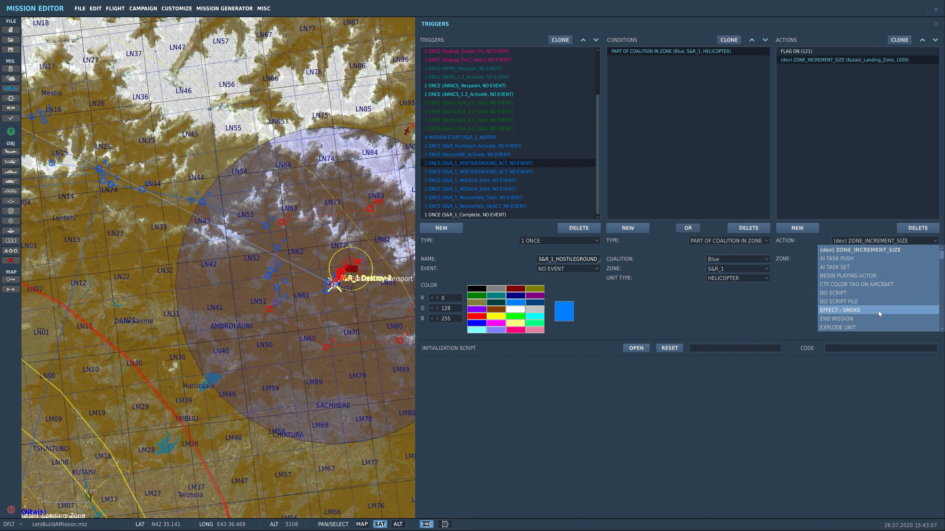
scroll(891, 292, "down", 3)
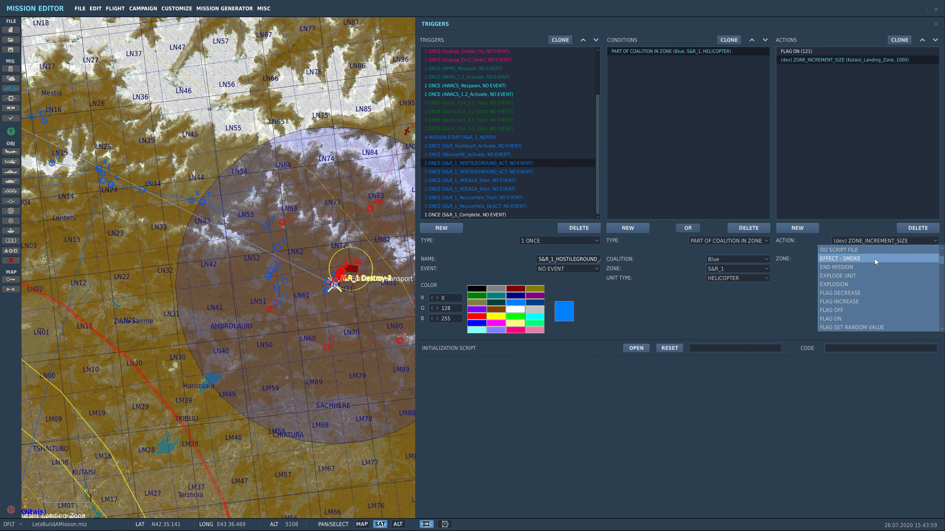
scroll(874, 261, "down", 1)
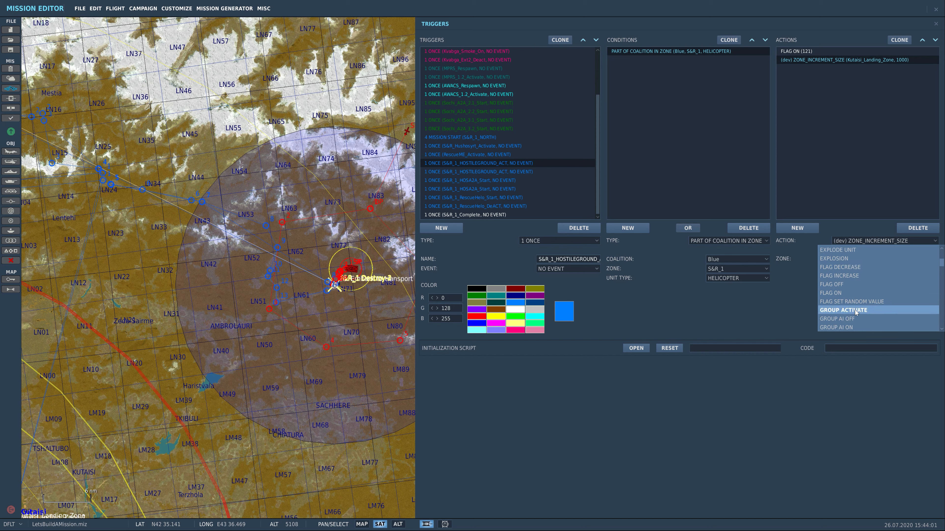
left_click(883, 310)
Set the new activation action's group to S&R_Attack_Group_1
left_click(895, 260)
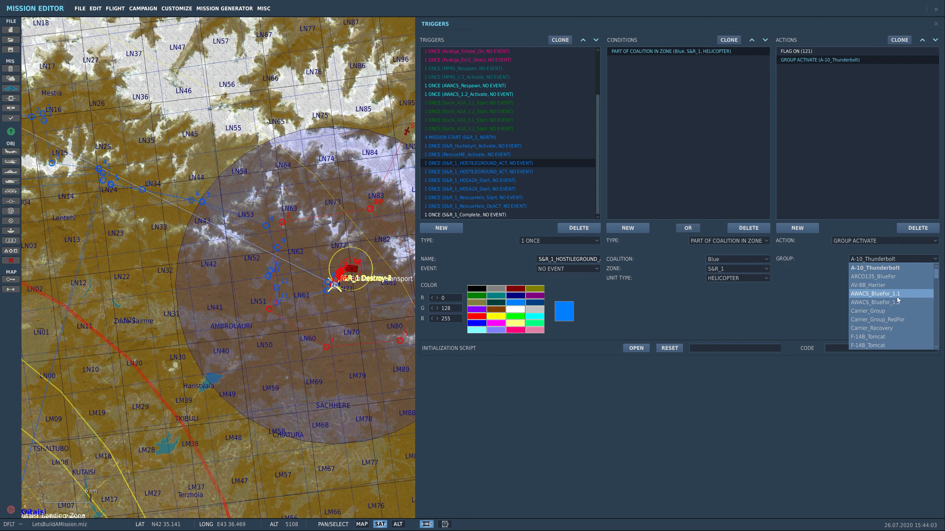
scroll(897, 302, "down", 1)
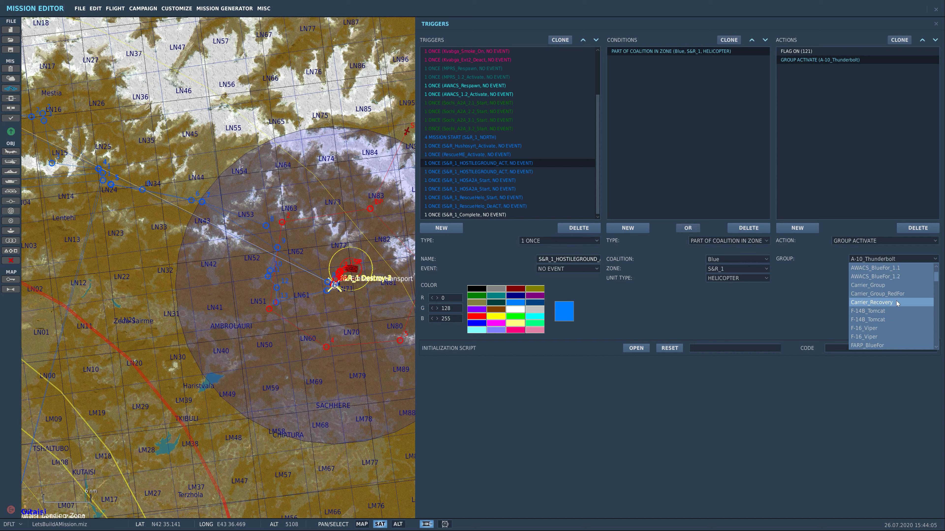
scroll(897, 302, "down", 8)
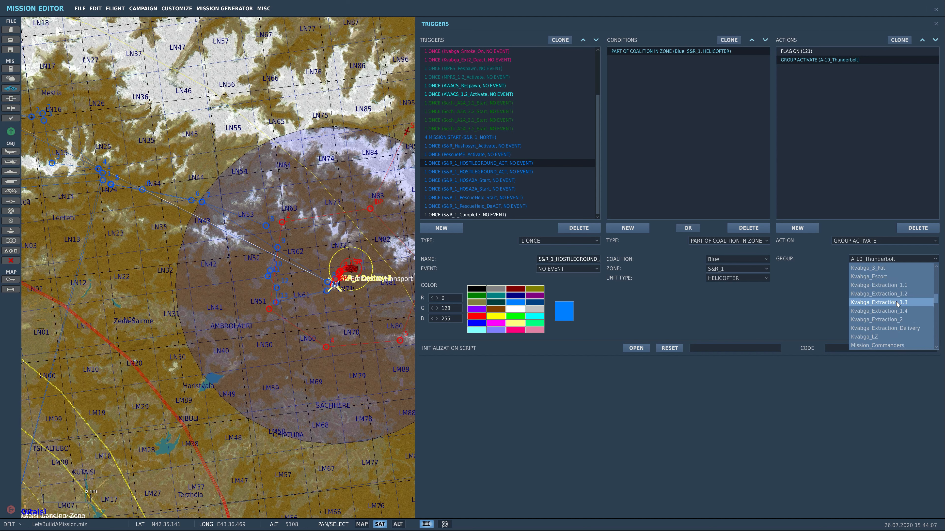
left_click(893, 295)
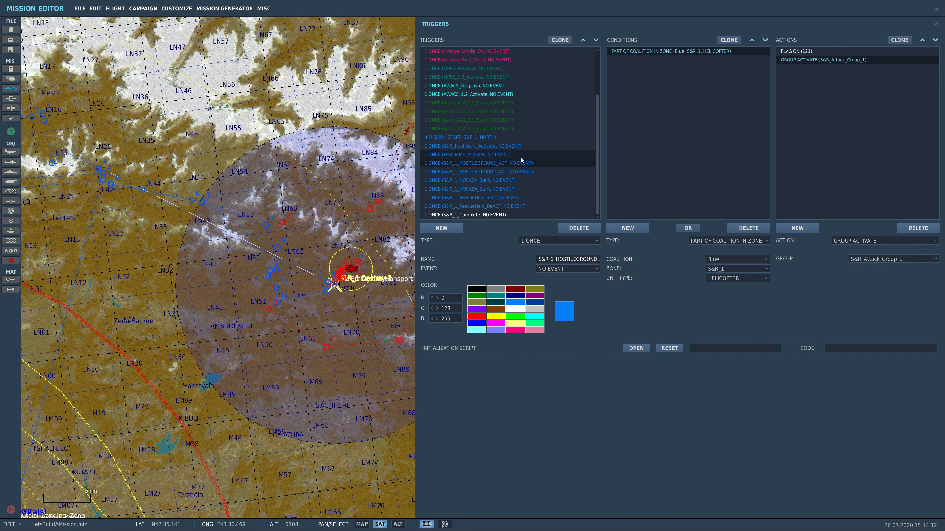
Recheck the airplane S&R_1_HOSTILEGROUND_ACT trigger and inspect the S&R_1_A2A radio item actions of the first S&R_1_HOSA2A_Start trigger
left_click(520, 171)
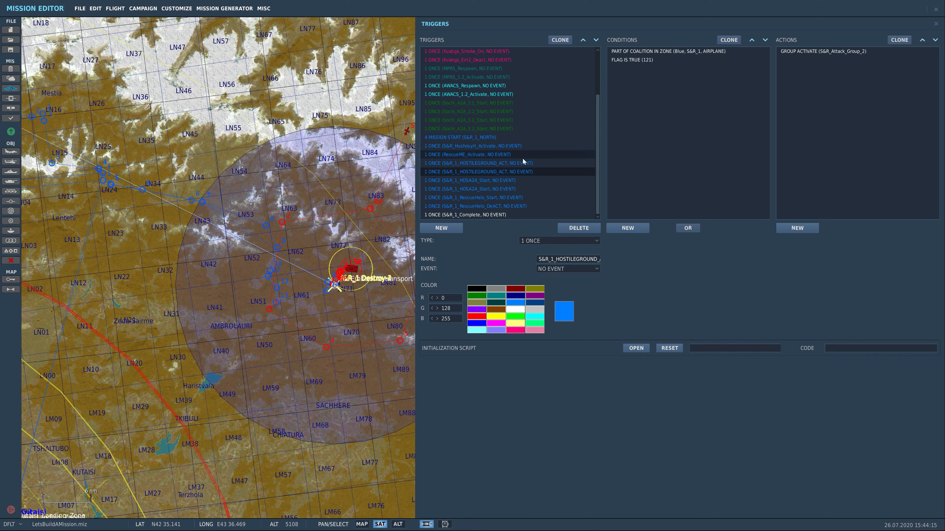
left_click(491, 181)
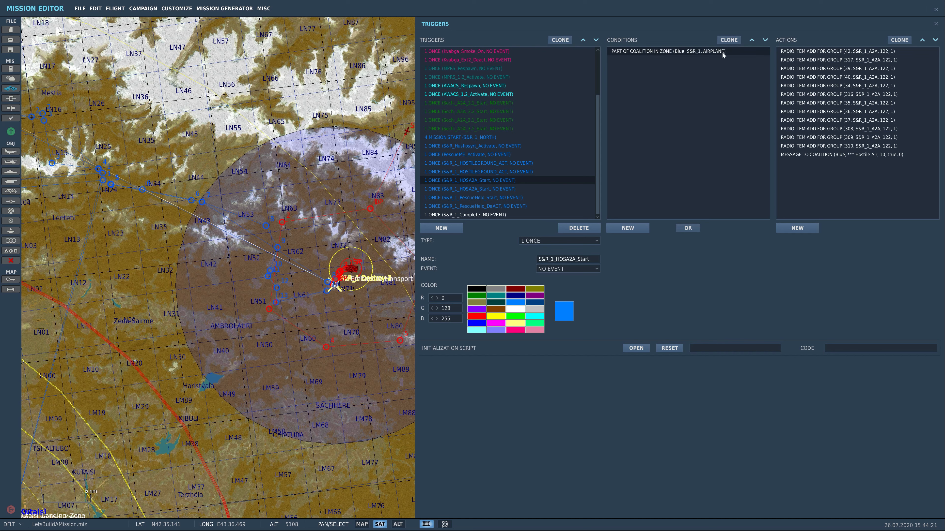
left_click(868, 53)
left_click(868, 60)
left_click(868, 68)
left_click(868, 77)
left_click(851, 111)
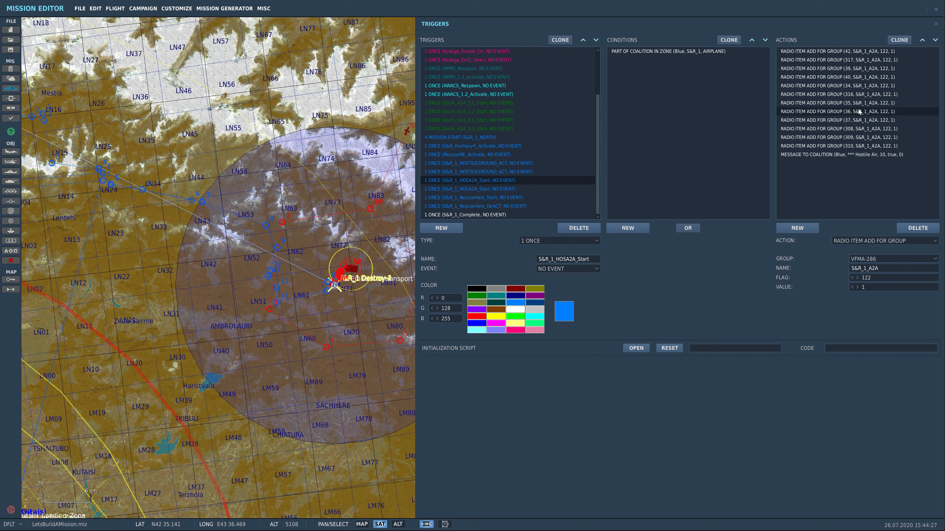
left_click(849, 120)
left_click(830, 138)
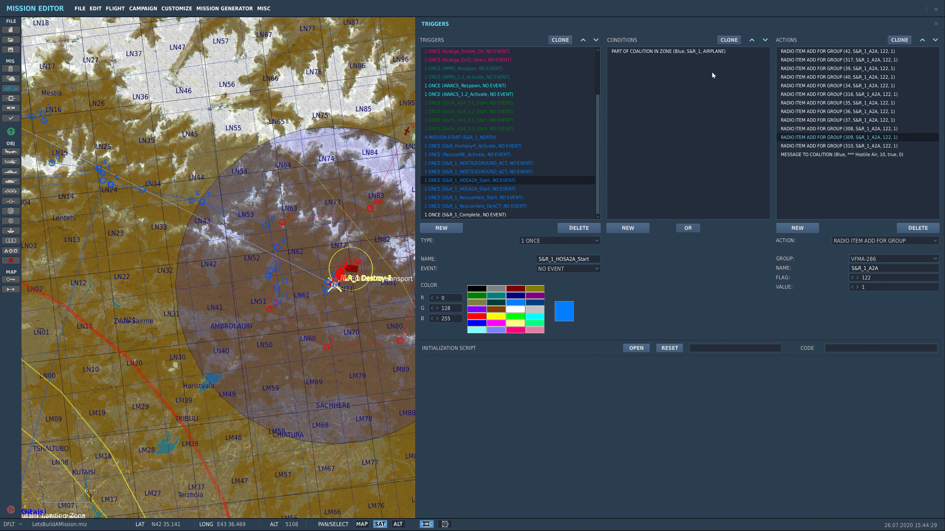
Read the hostile aircraft message to the blue coalition and check which groups receive the S&R_1_A2A radio items
left_click(848, 156)
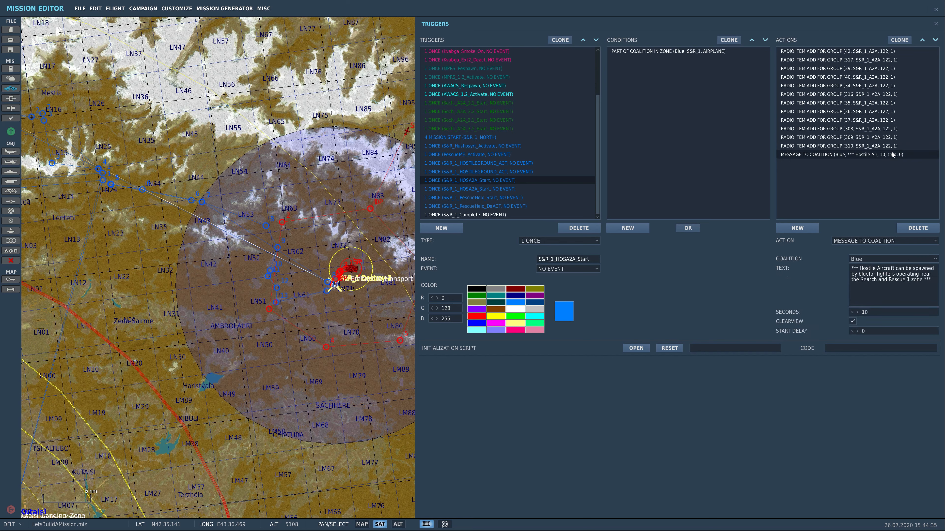
left_click(833, 137)
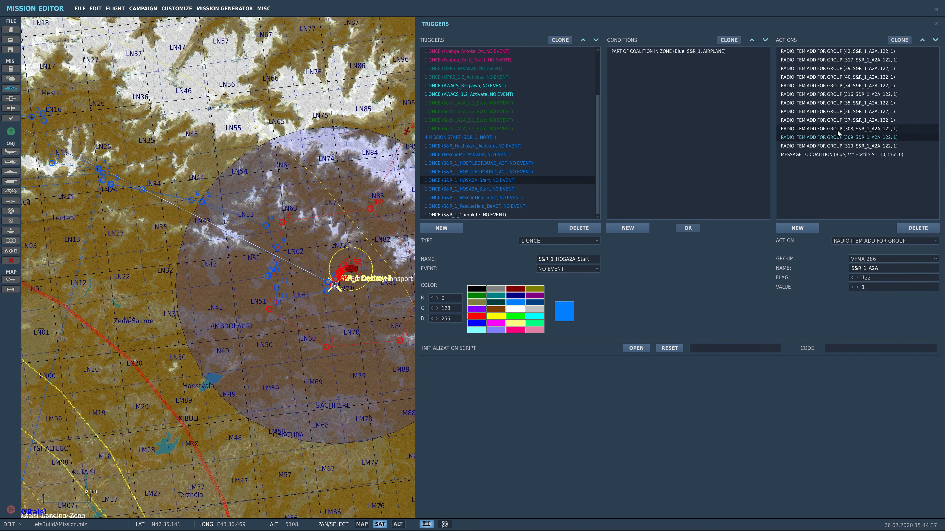
left_click(837, 94)
left_click(836, 86)
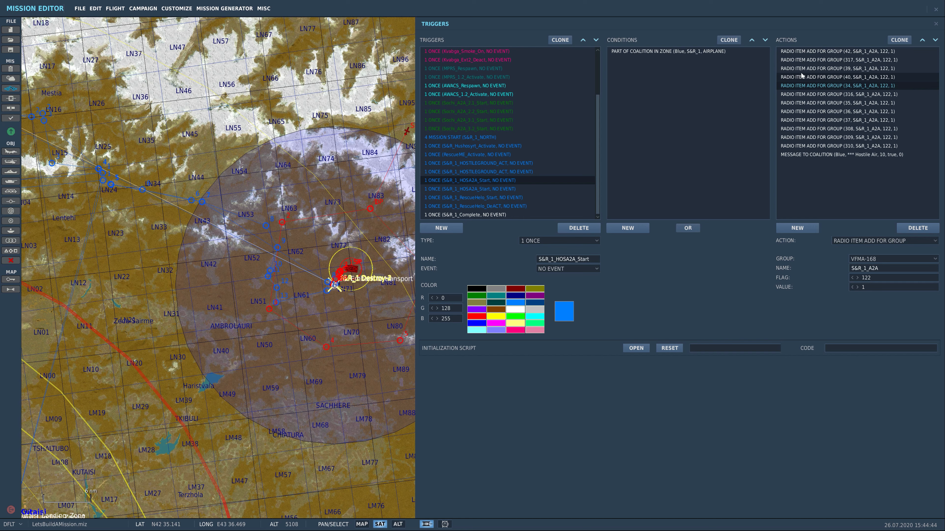
left_click(796, 51)
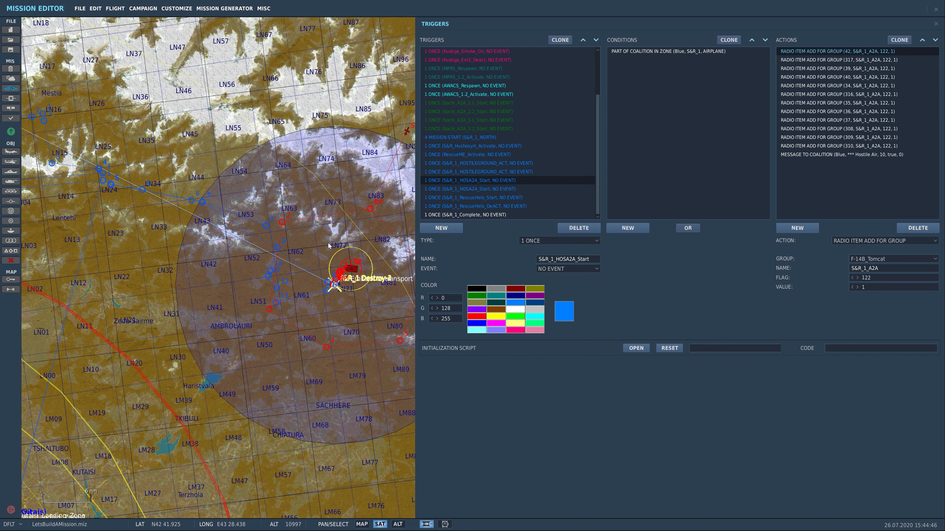
left_click(876, 156)
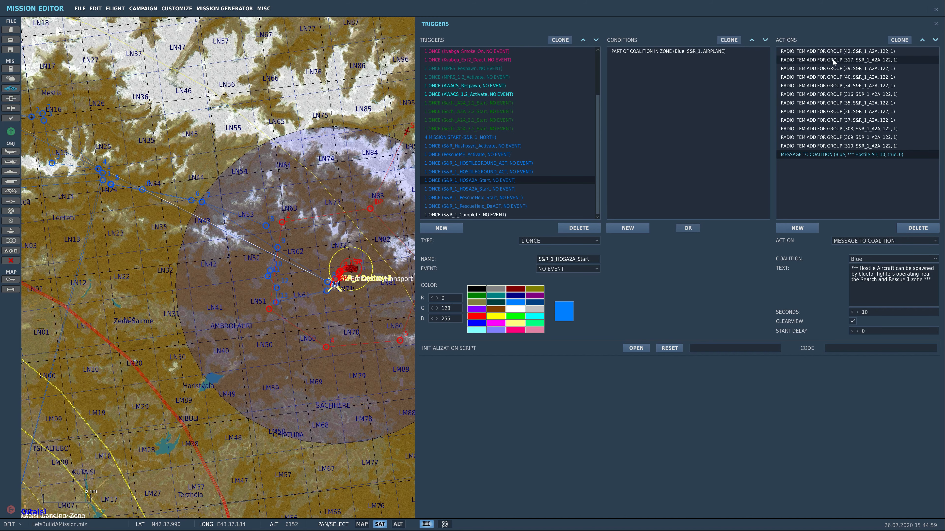
Reopen the mission's triggers and compare the conditions and actions of the two S&R_1_HOSA2A_Start triggers
left_click(337, 314)
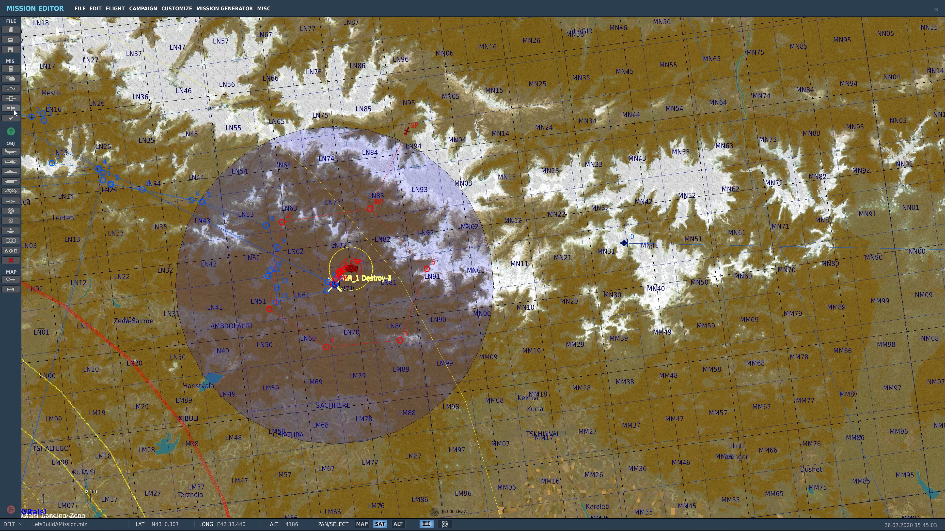
left_click(10, 88)
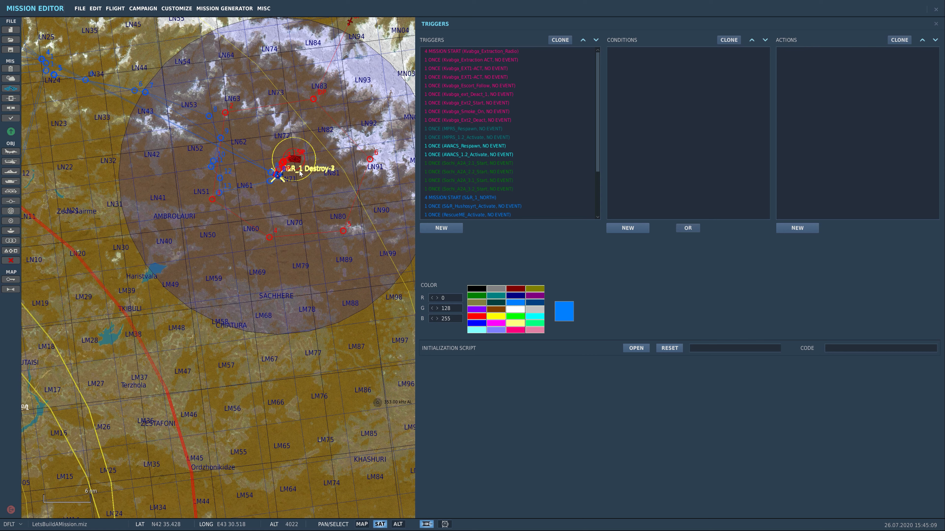
scroll(579, 183, "down", 2)
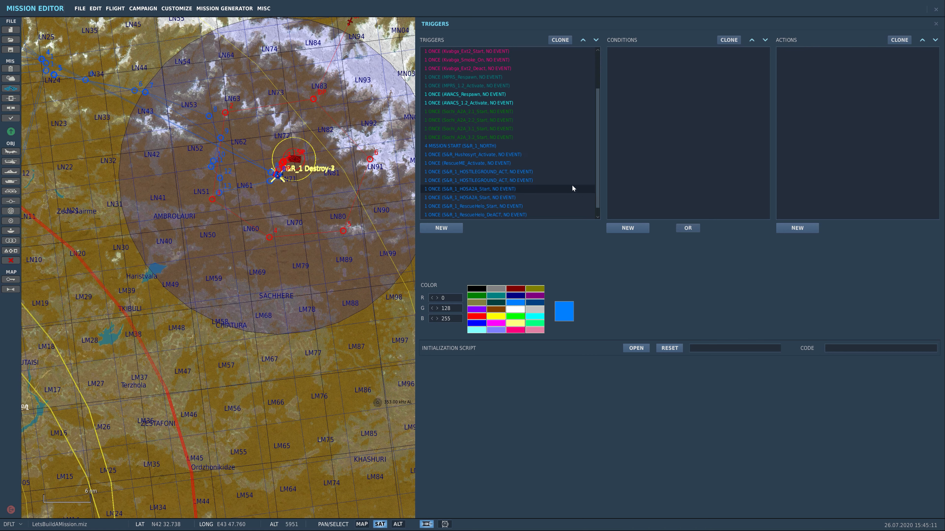
left_click(500, 199)
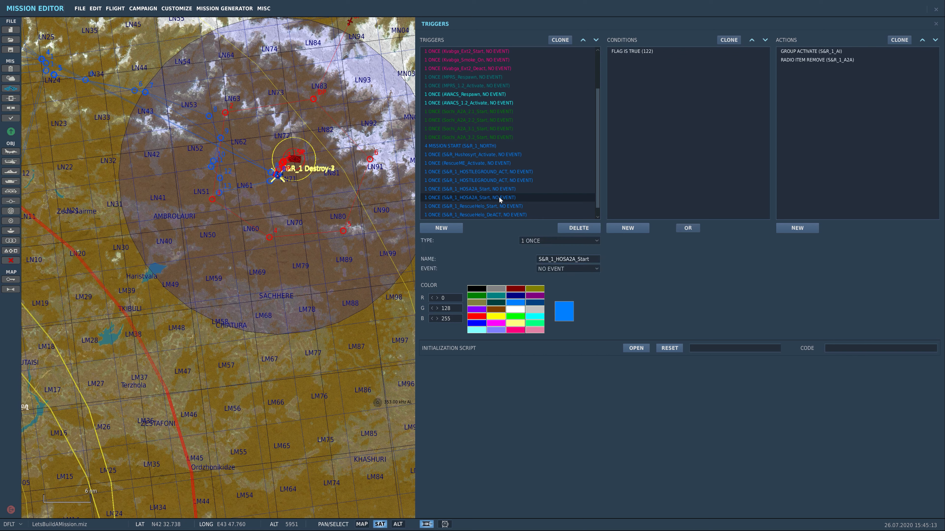
left_click(505, 190)
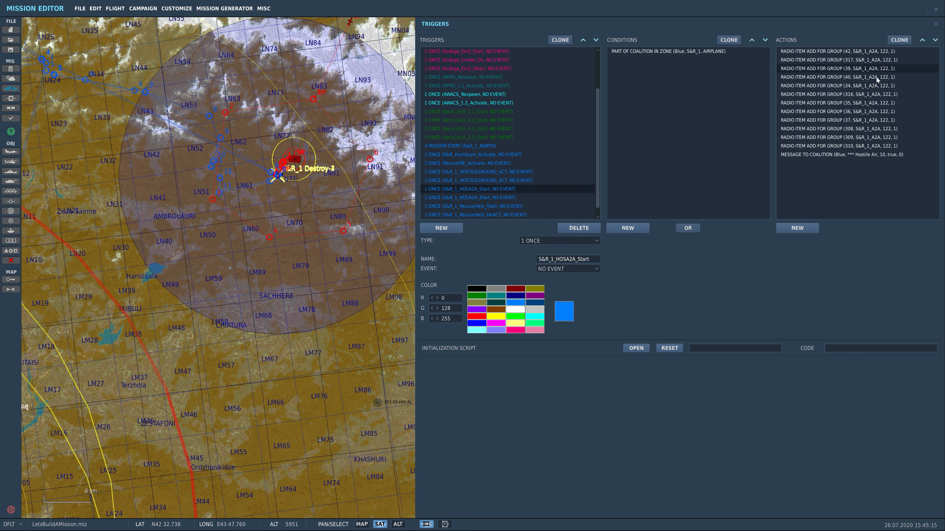
Inspect the second S&R_1_HOSA2A_Start trigger's flag condition and group activation action, and locate the S&R_1_AI airplane group on the map
left_click(873, 60)
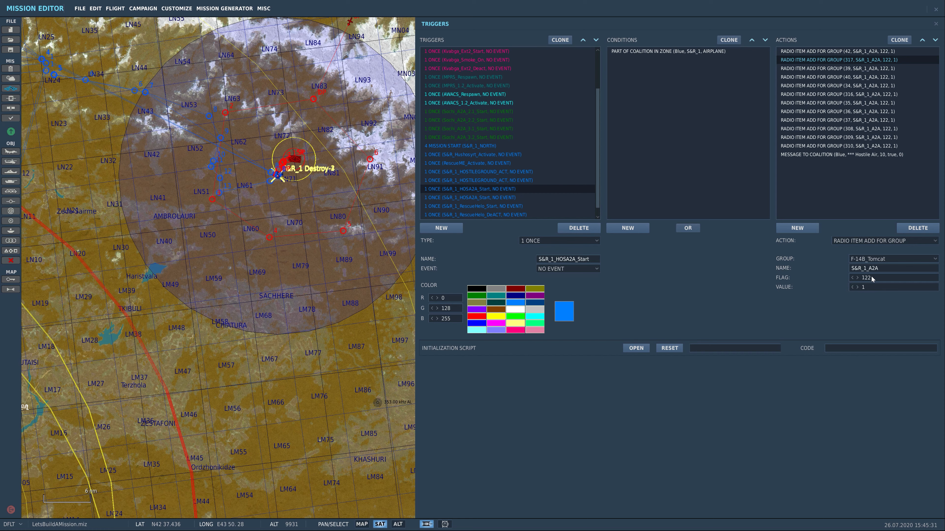
left_click(491, 198)
left_click(634, 53)
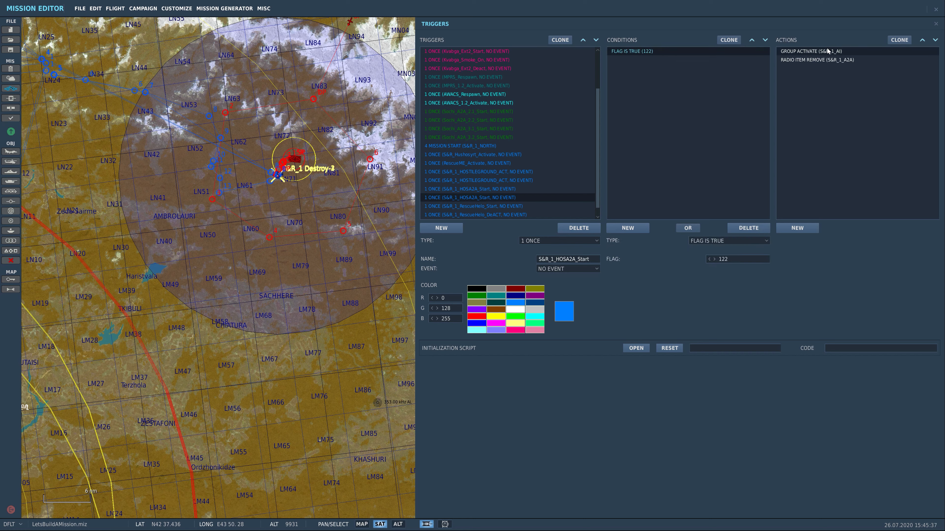
left_click(848, 51)
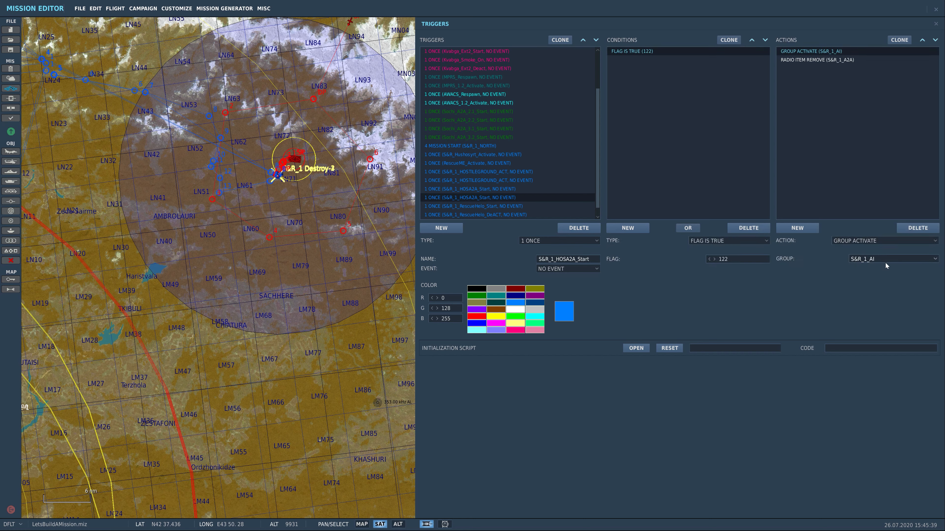
left_click_drag(340, 61, 286, 193)
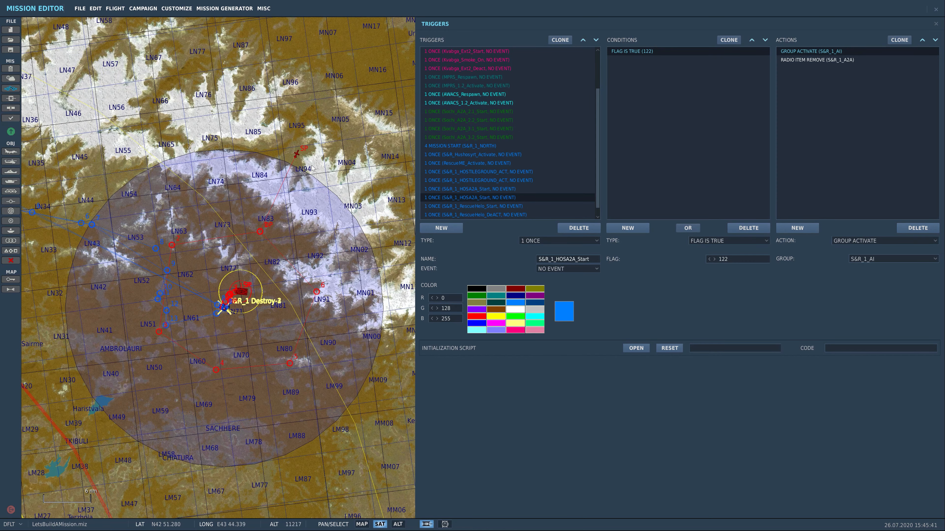
left_click(296, 154)
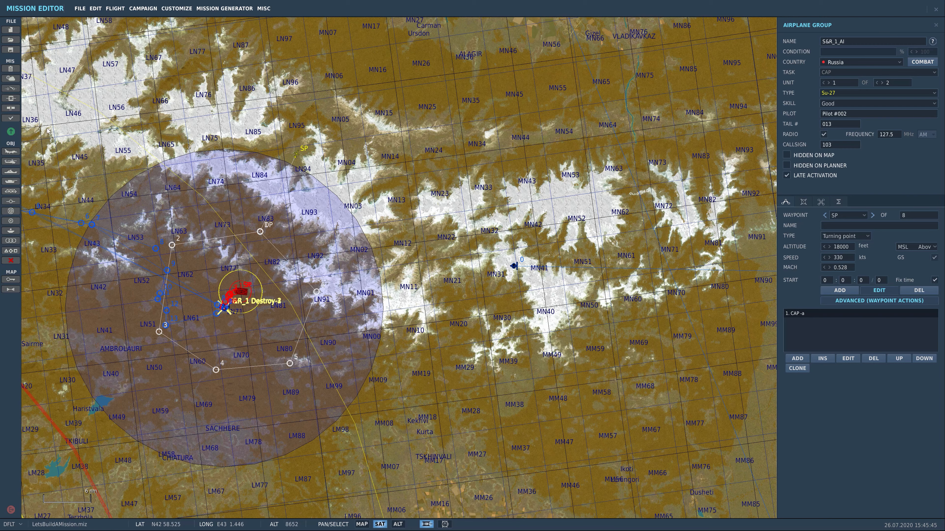
Reopen the mission's triggers and check the radio item removal action of the second S&R_1_HOSA2A_Start trigger
left_click(6, 89)
scroll(497, 168, "down", 3)
left_click(510, 189)
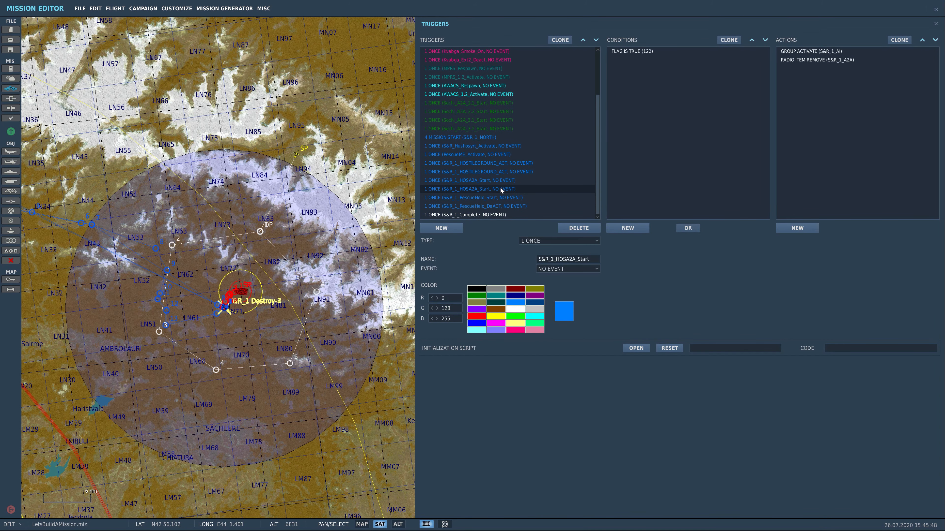
left_click(833, 60)
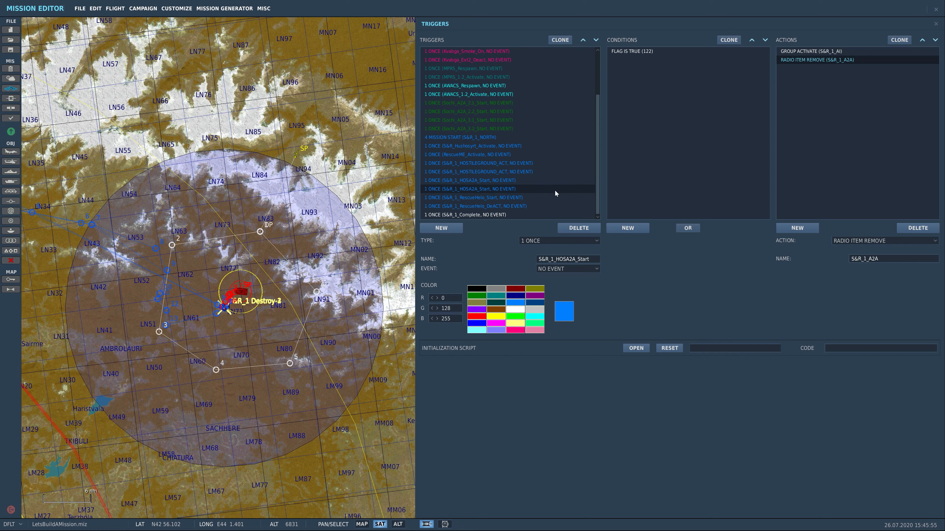
Inspect the flag condition and the S&R_1_Join radio item action of the S&R_1_RescueHelo_Start trigger
left_click(459, 199)
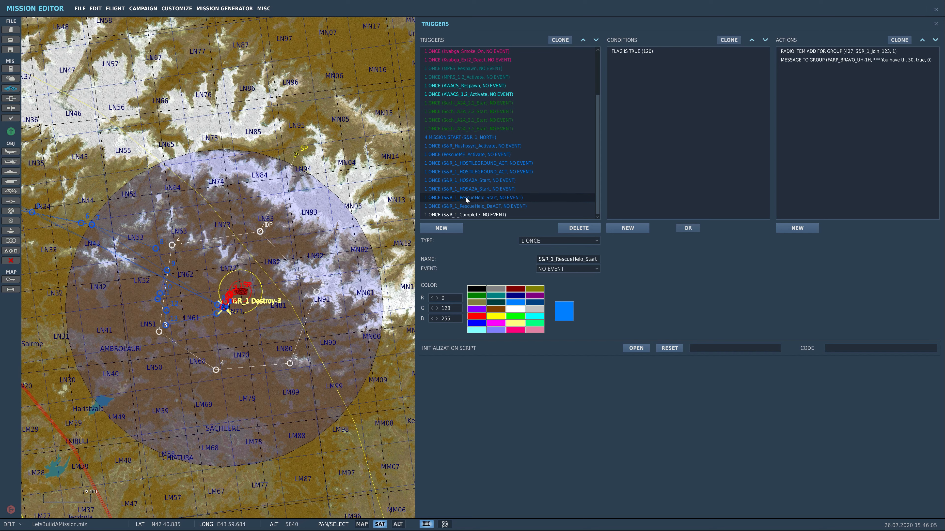
left_click_drag(325, 270, 342, 270)
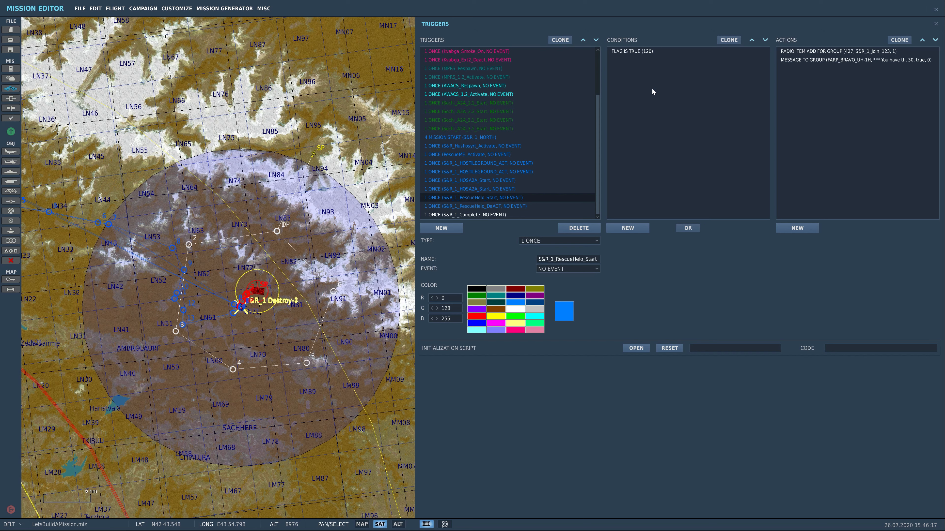
left_click(655, 51)
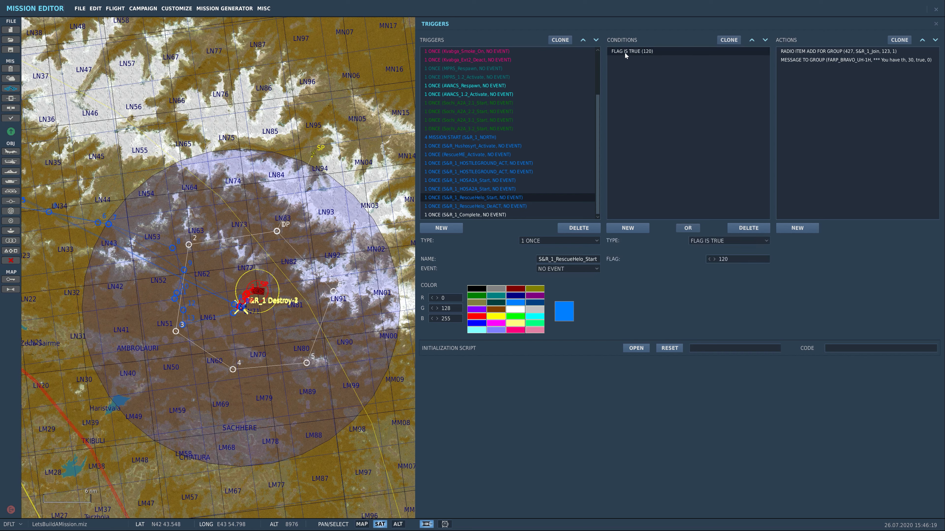
left_click(928, 52)
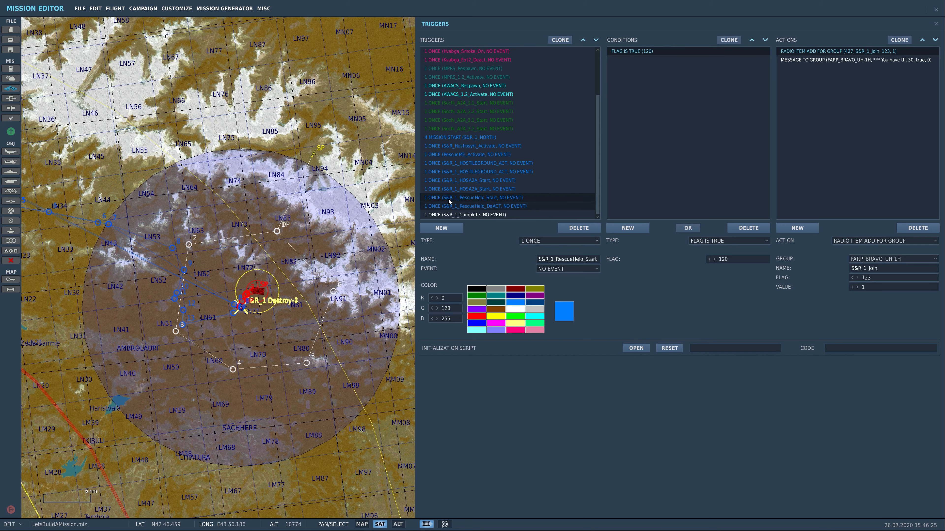
Locate the helicopter pads and parked helicopters beside the MEDSTATE zone on the map
scroll(149, 290, "down", 5)
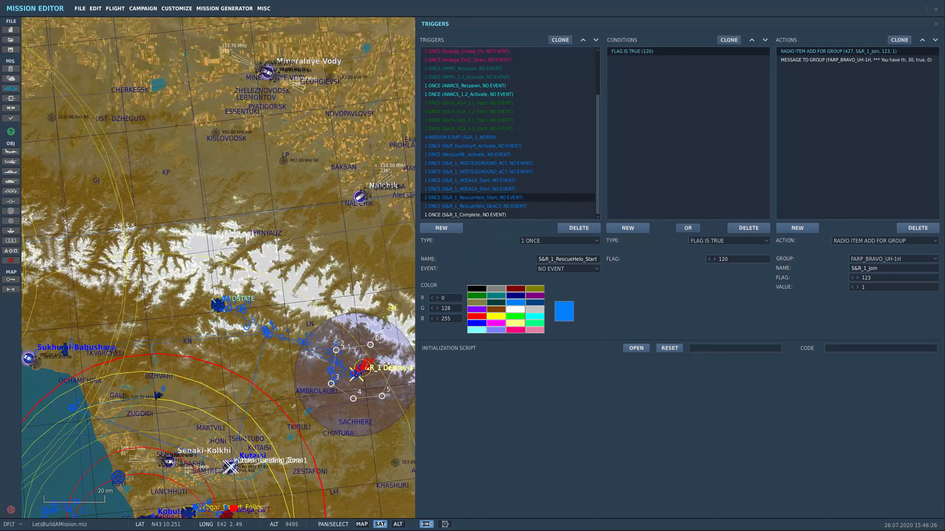
scroll(149, 291, "down", 1)
left_click_drag(149, 290, 379, 282)
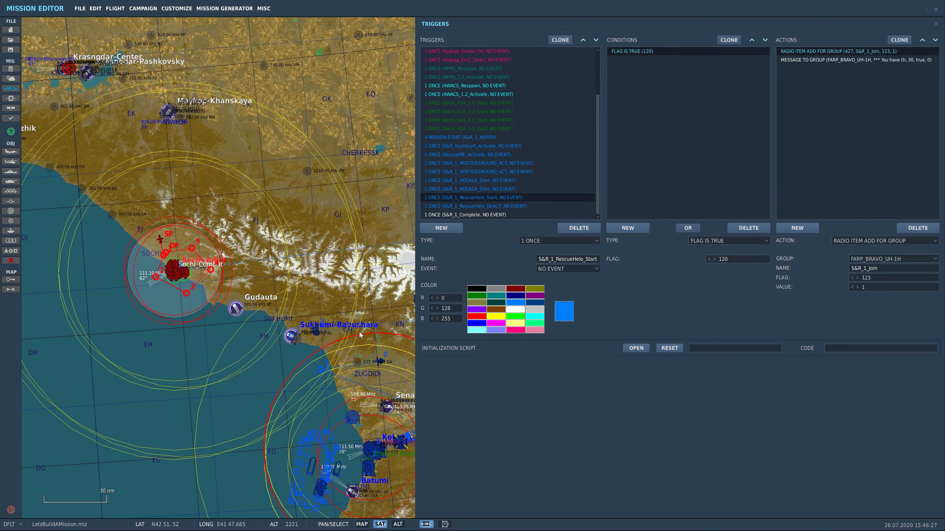
left_click_drag(215, 315, 219, 233)
scroll(375, 245, "up", 2)
scroll(115, 219, "up", 1)
left_click_drag(375, 246, 66, 211)
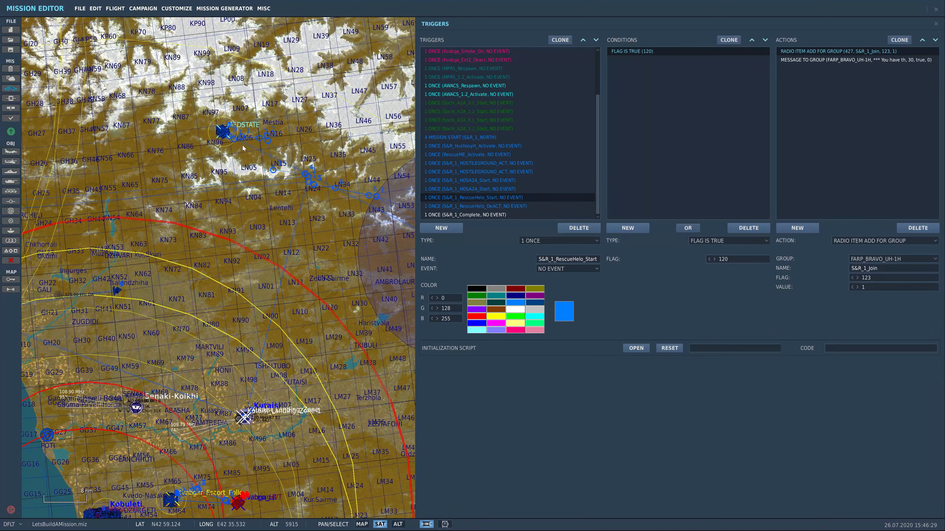
scroll(220, 142, "up", 10)
scroll(183, 128, "up", 4)
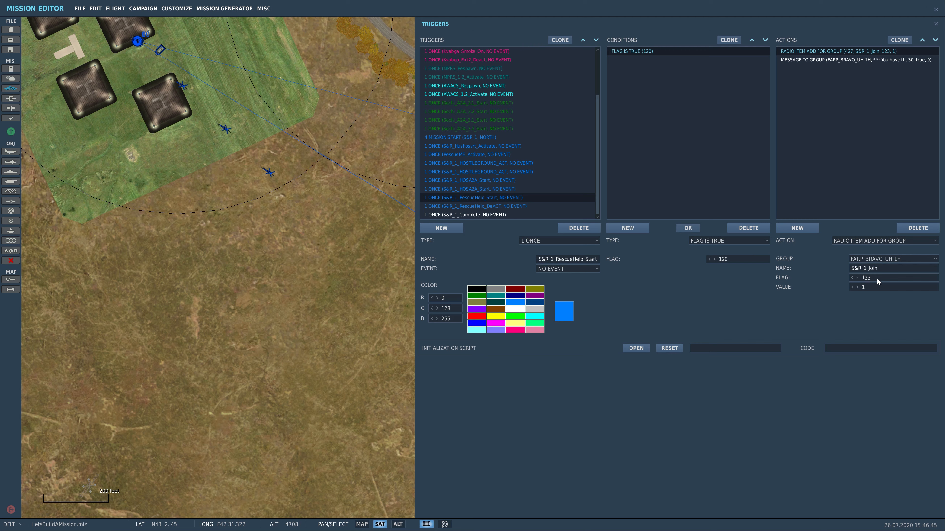
Read the message to the FARP_BRAVO_UH-1H group and examine the helicopter base and surroundings of the MEDSTATE zone
left_click(844, 61)
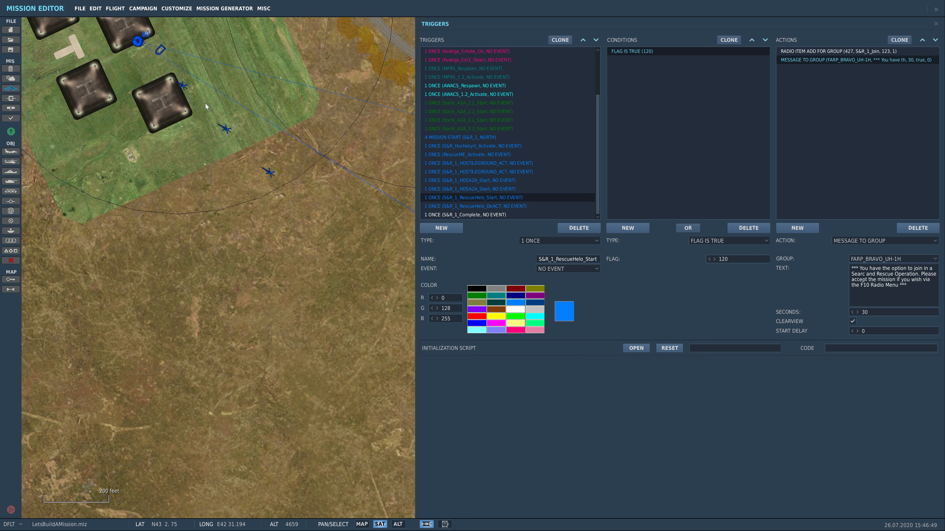
left_click_drag(233, 95, 289, 199)
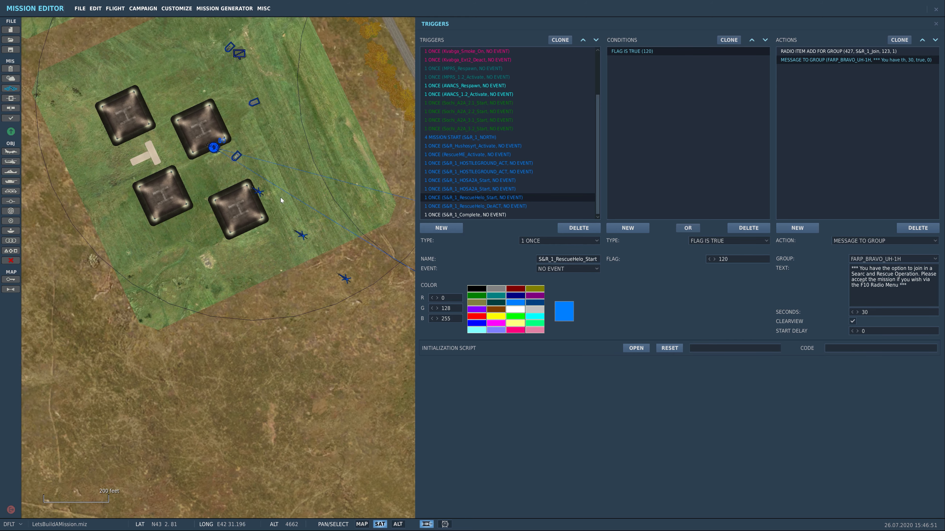
scroll(289, 199, "down", 2)
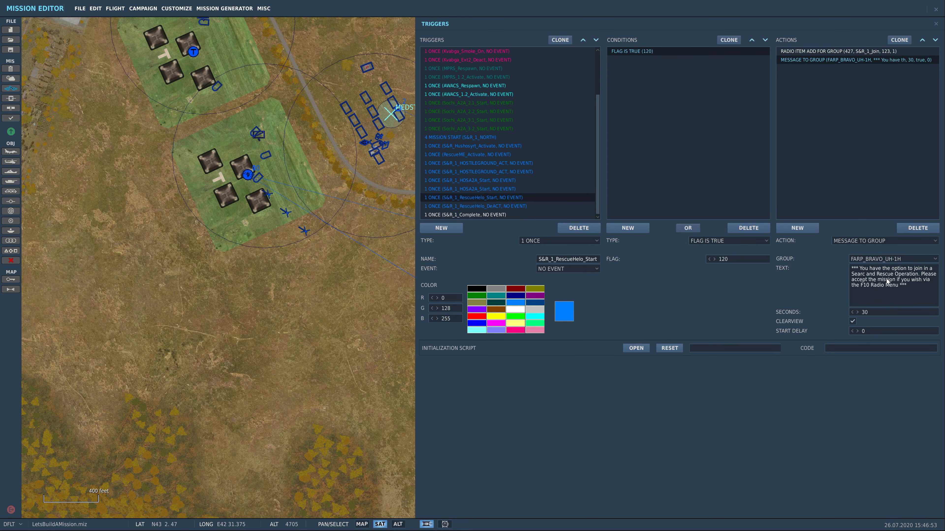
scroll(263, 207, "down", 2)
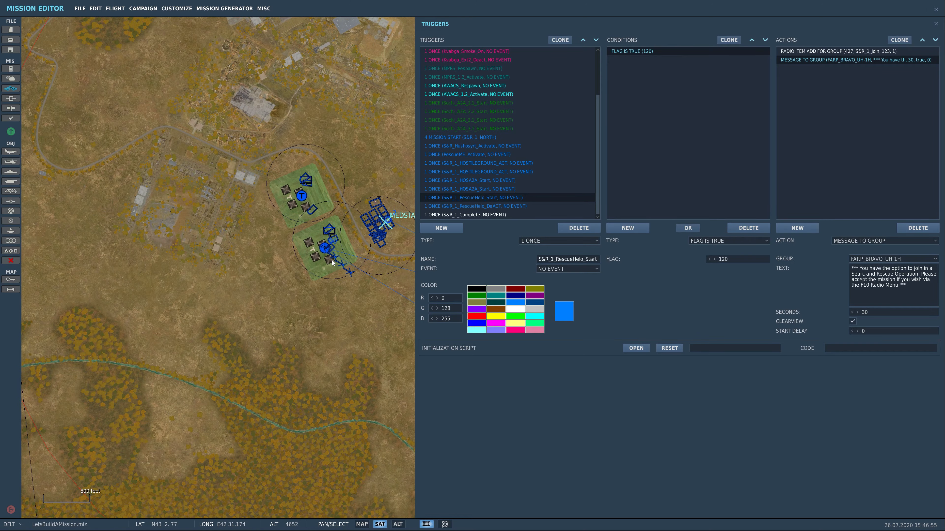
scroll(333, 266, "down", 6)
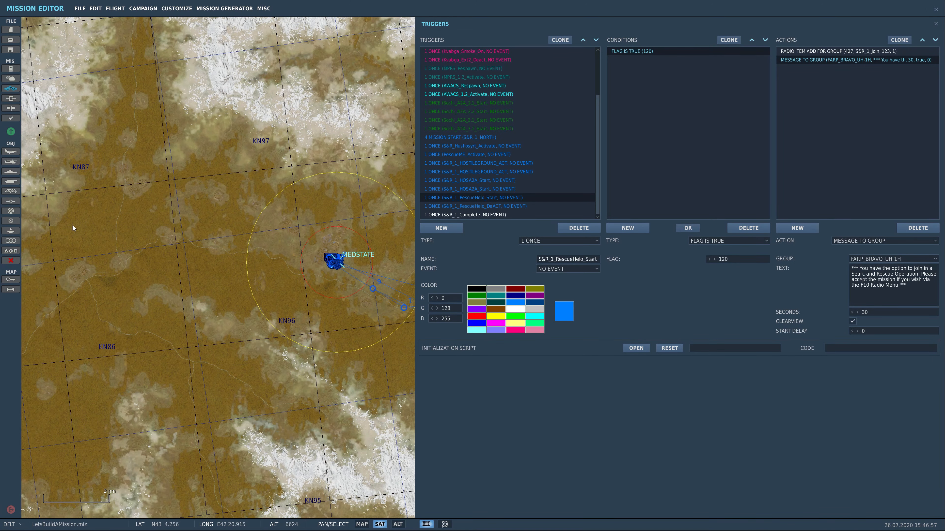
left_click_drag(121, 249, 222, 159)
scroll(222, 160, "down", 2)
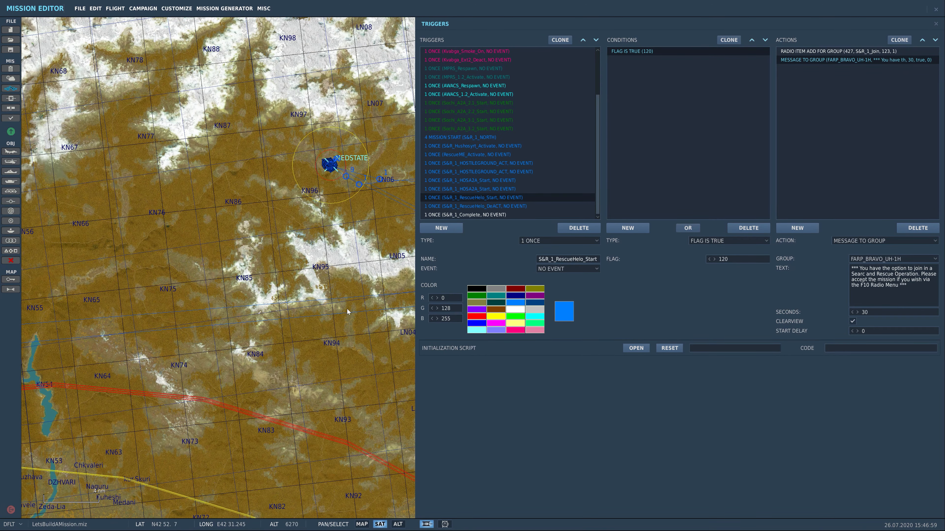
left_click_drag(353, 221, 290, 233)
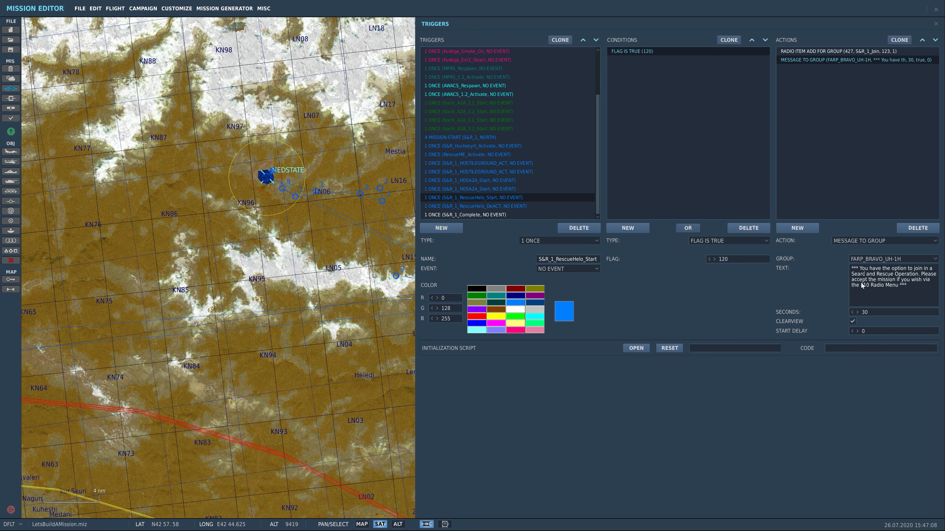
Correct the misspelled word to "Search" in the message to the FARP_BRAVO_UH-1H group
key("BackSpace")
type("cyh")
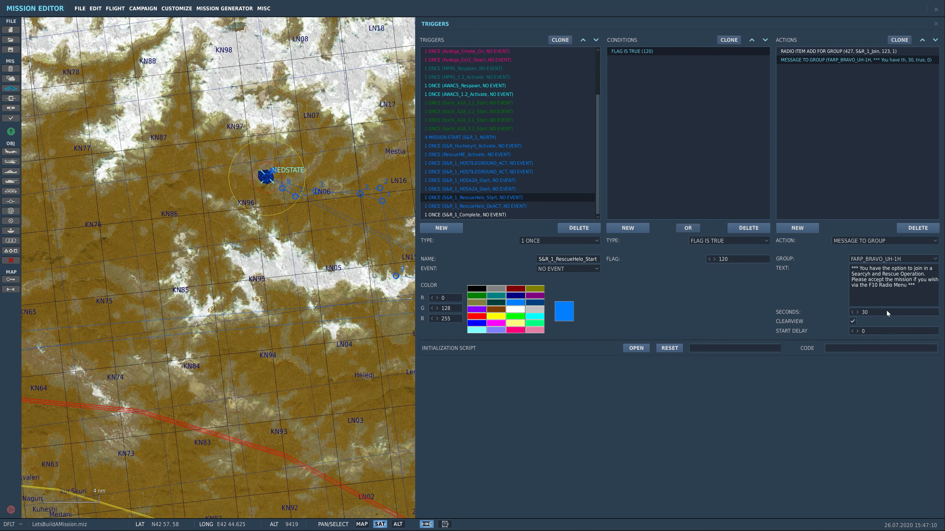
key("ctrl+z")
key("BackSpace")
type("ch")
Recheck the S&R_1_Join radio item, and inspect the flag condition and group deactivation action of the S&R_1_RescueHelo_DeACT trigger
left_click(842, 52)
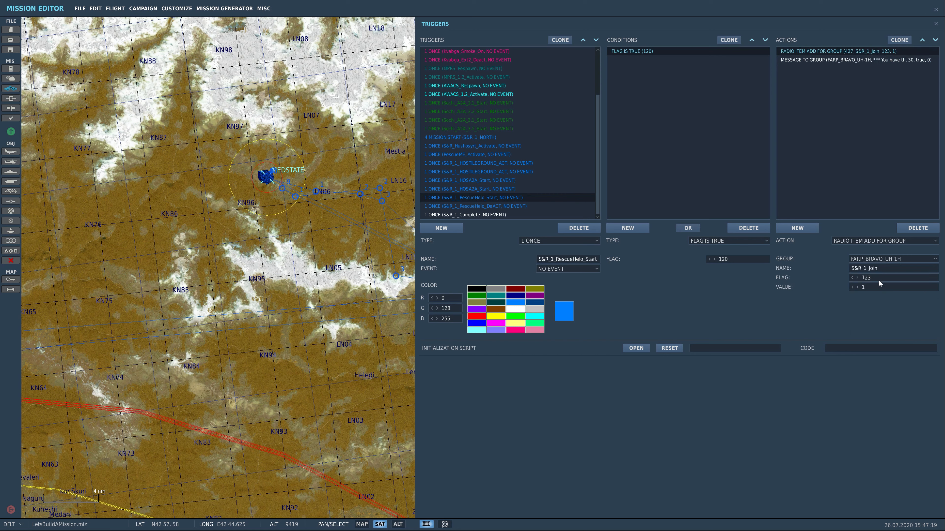
left_click(490, 206)
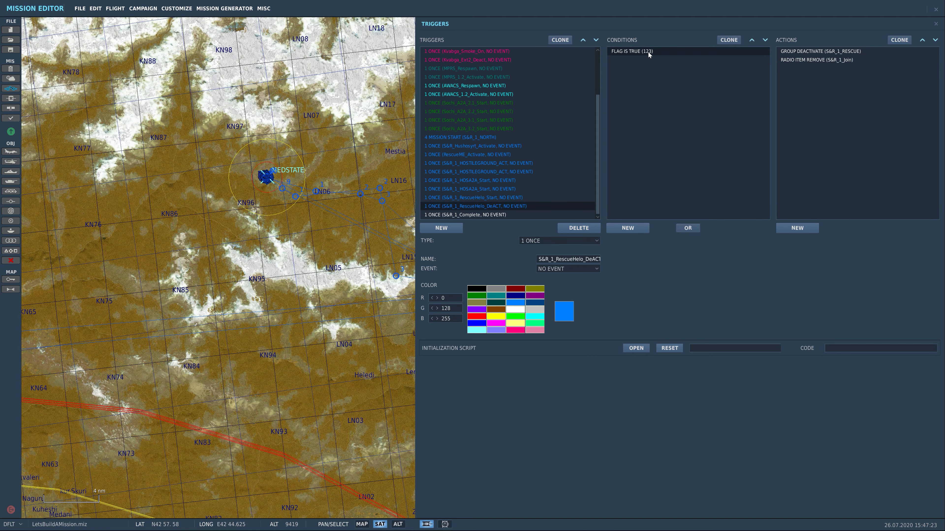
left_click(629, 51)
left_click(837, 54)
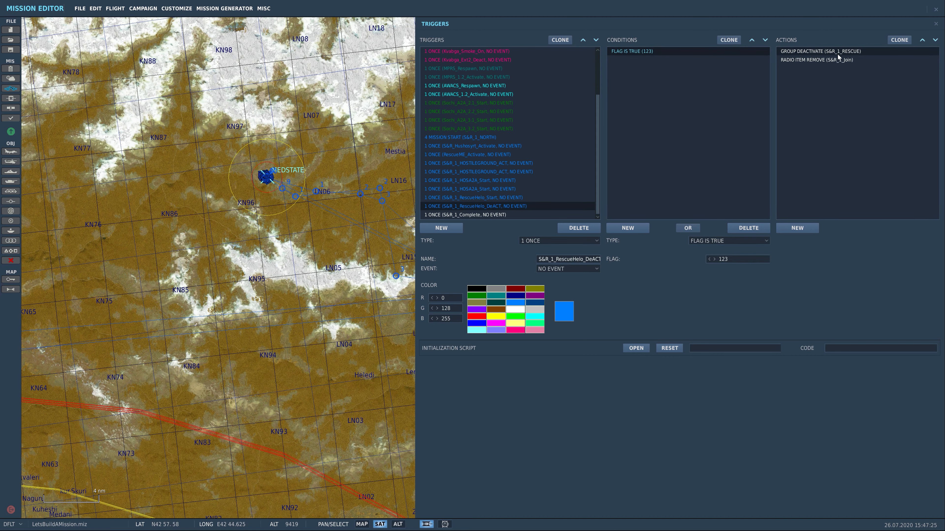
Compare the routes and settings of the FARP_BRAVO_UH-1H and S&R_1_RESCUE helicopter groups on the map
left_click_drag(349, 260, 217, 231)
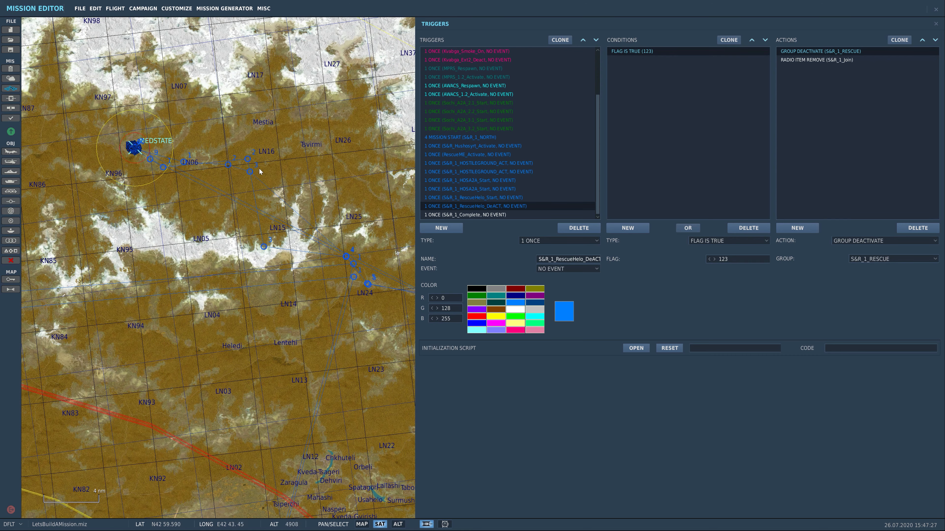
left_click(248, 159)
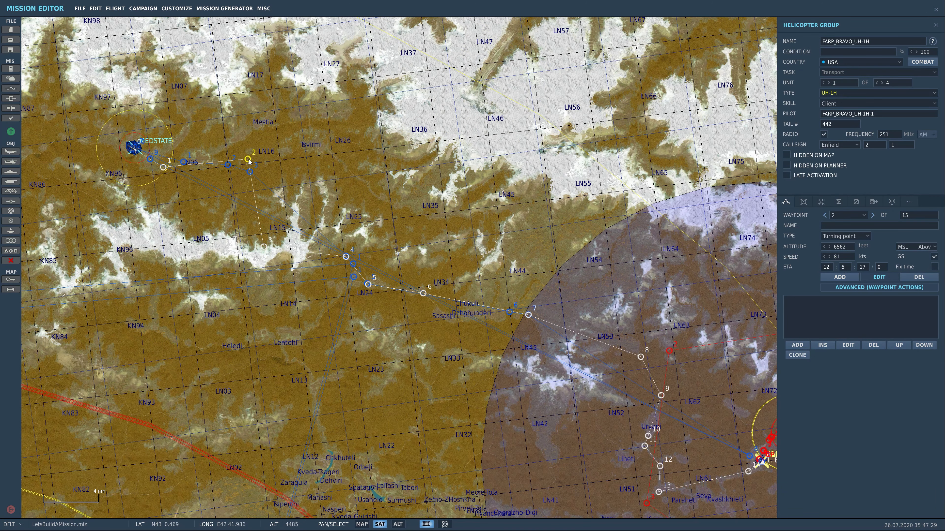
left_click(228, 165)
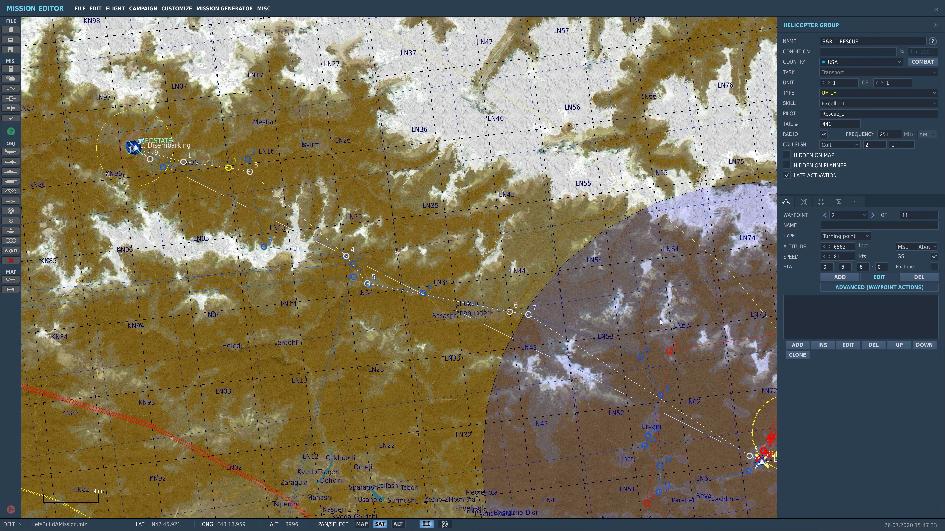
Reopen the S&R_1_RescueHelo_DeACT trigger, check its radio item removal action and view the rescue area on the map
left_click(10, 89)
scroll(484, 171, "down", 3)
left_click(490, 206)
left_click(853, 60)
left_click_drag(319, 386, 157, 208)
left_click_drag(368, 260, 53, 235)
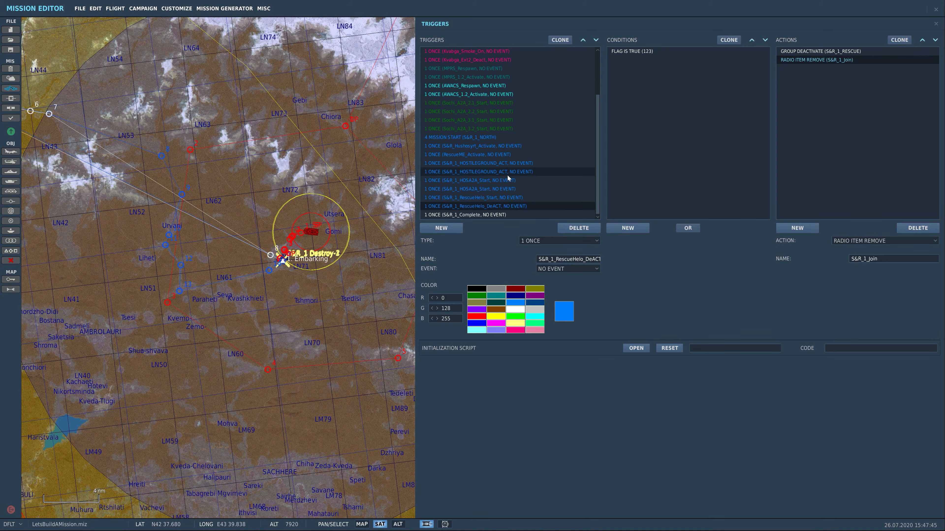
Inspect the S&R_1_Complete trigger's condition for the RescueME_1 group and find its MEDSTATE zone on the map
left_click(491, 215)
left_click_drag(149, 135, 424, 344)
left_click_drag(113, 172, 308, 301)
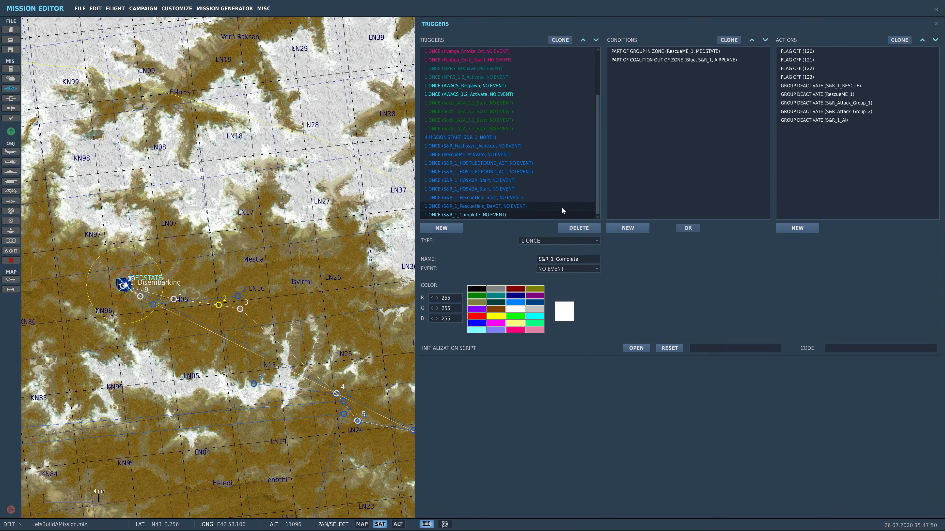
scroll(137, 290, "up", 10)
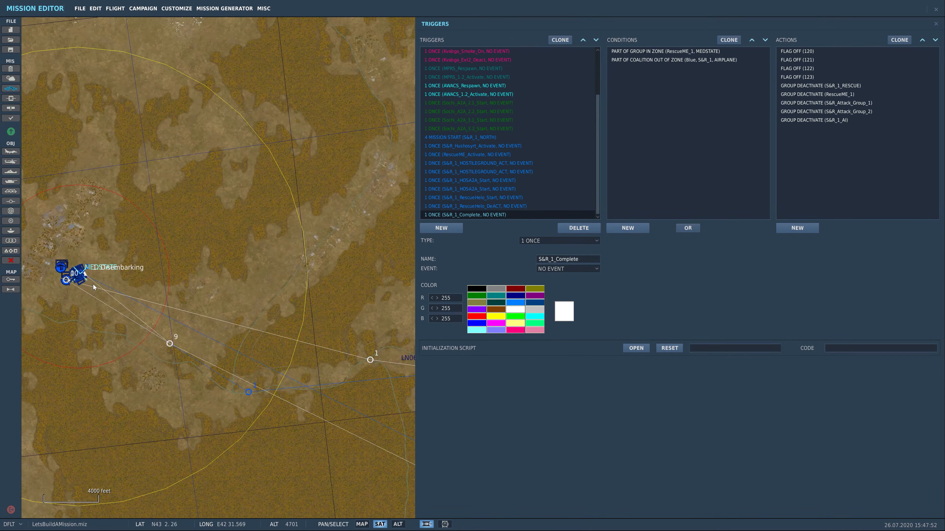
left_click_drag(97, 274, 258, 284)
scroll(259, 283, "up", 2)
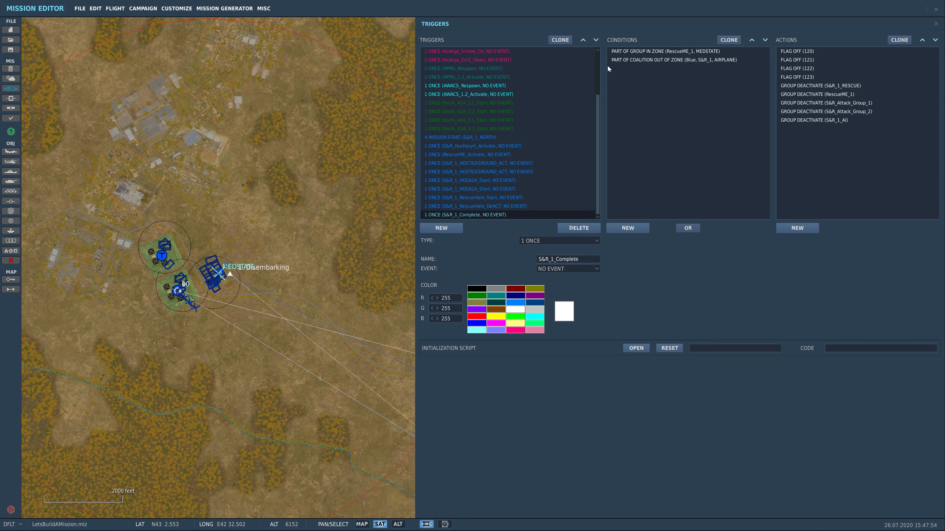
left_click(651, 51)
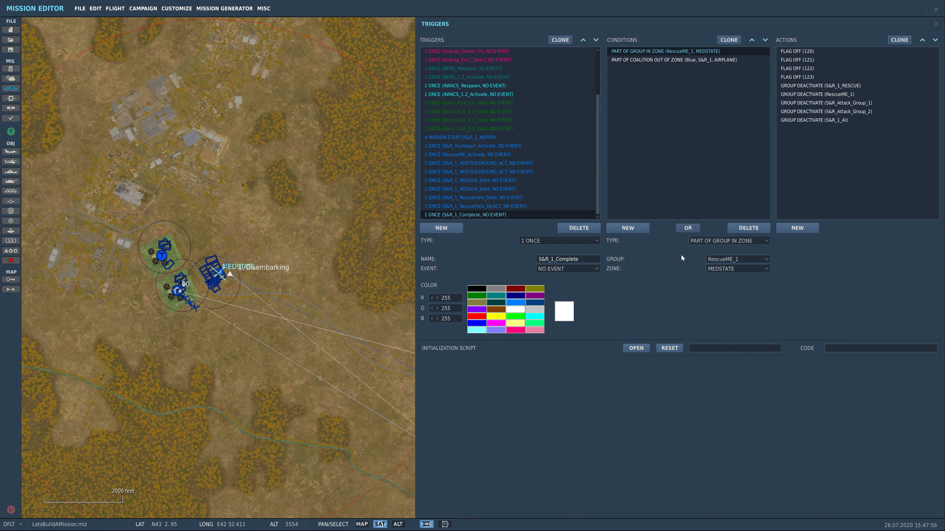
scroll(229, 259, "up", 6)
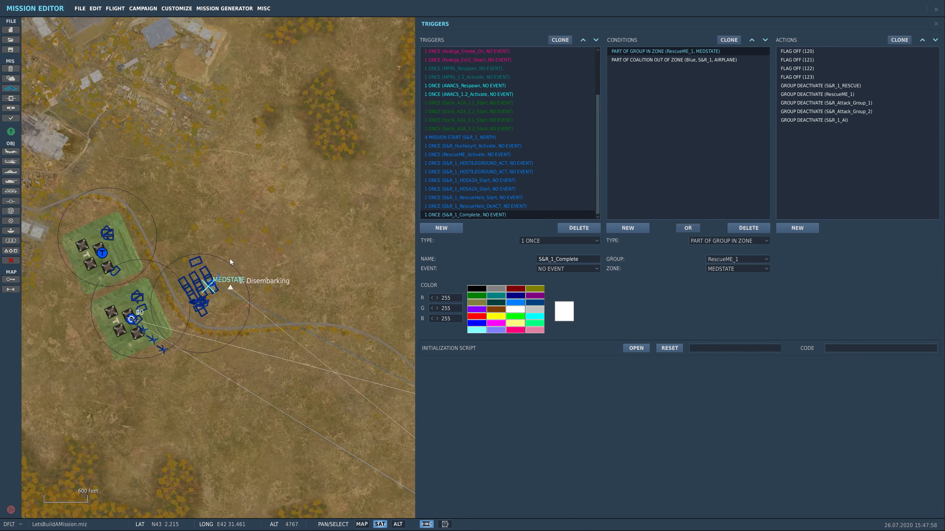
Inspect the S&R_1_Complete trigger's condition for Blue airplanes out of the S&R_1 zone, and examine the MEDSTATE zone closely on the map
scroll(201, 309, "up", 1)
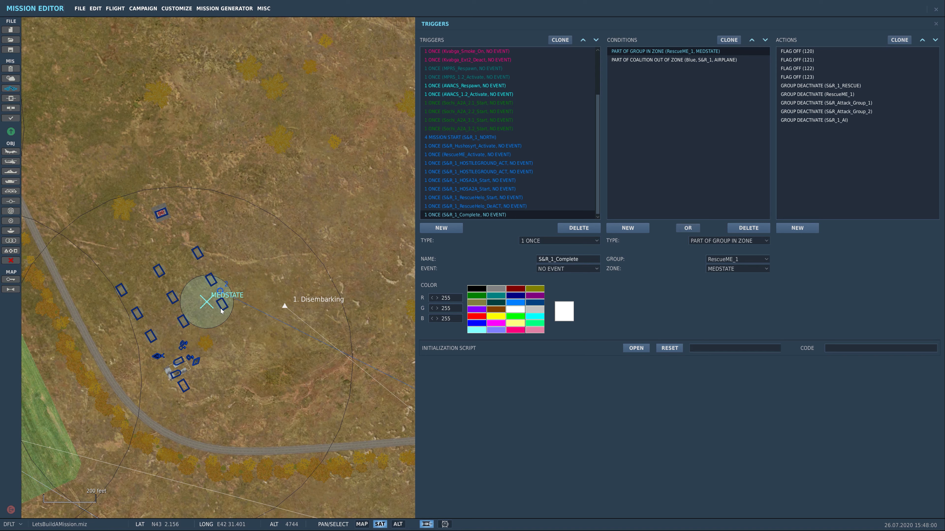
left_click(696, 60)
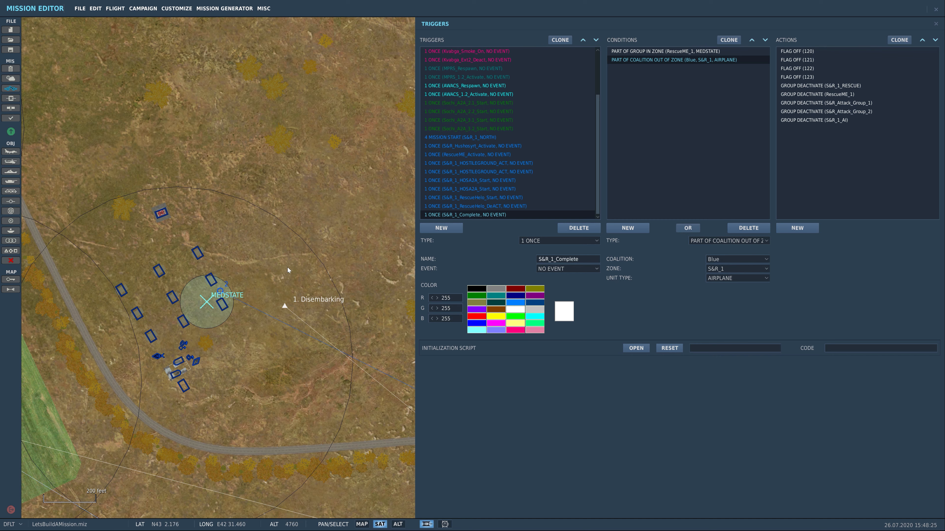
right_click_drag(286, 259, 312, 196)
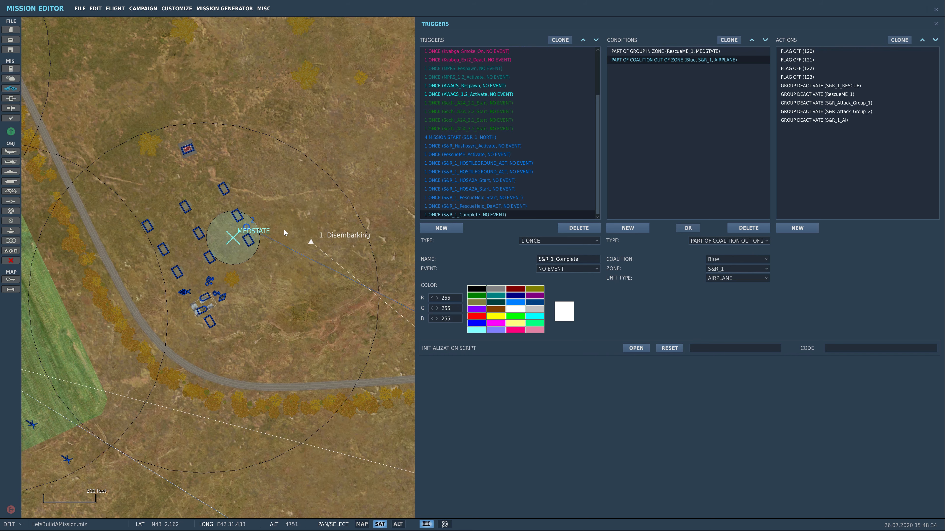
scroll(246, 232, "up", 3)
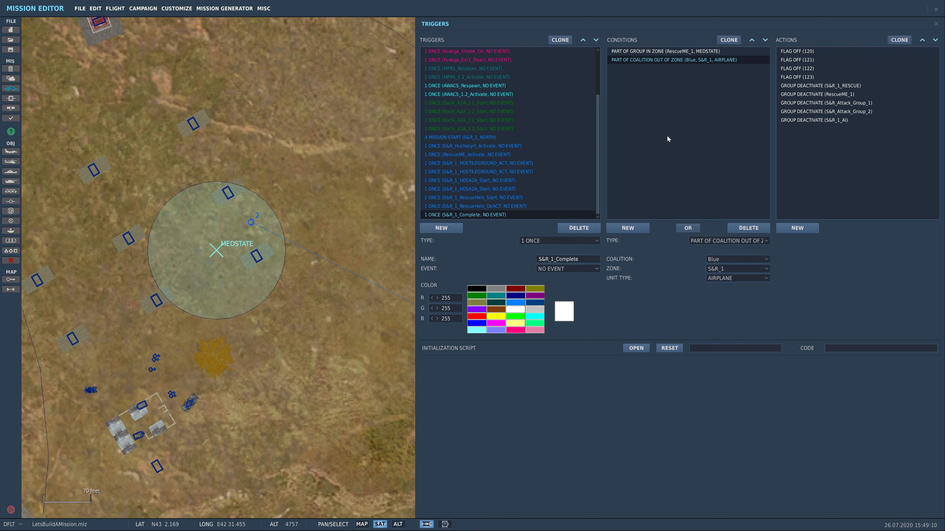
right_click_drag(324, 312, 344, 315)
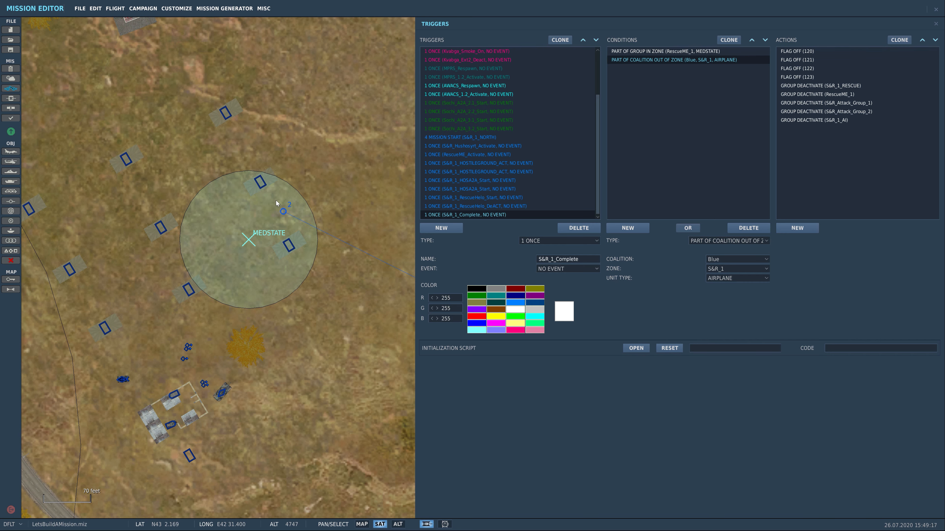
Find the large S&R_1 zone on the map and examine its location relative to the MEDSTATE zone
scroll(276, 200, "down", 10)
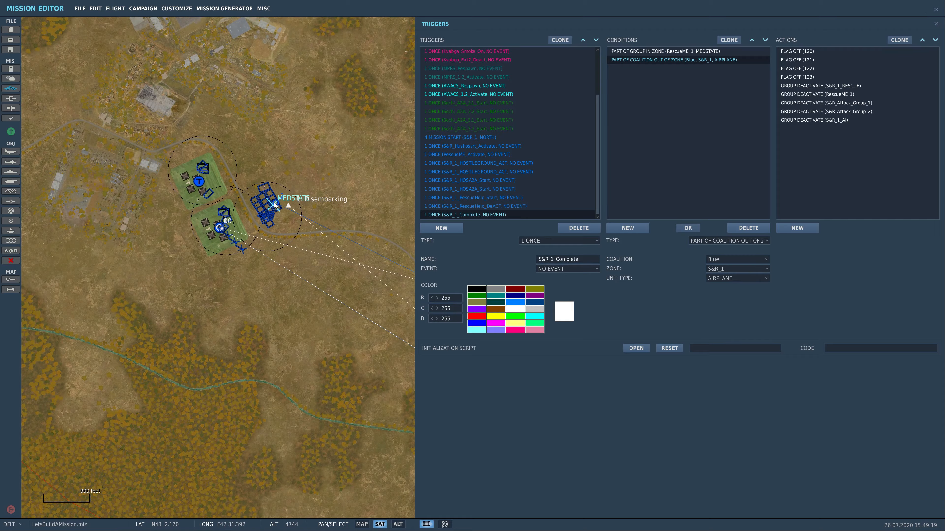
scroll(274, 204, "down", 8)
scroll(272, 209, "down", 1)
left_click_drag(324, 297, 189, 184)
left_click_drag(301, 263, 244, 268)
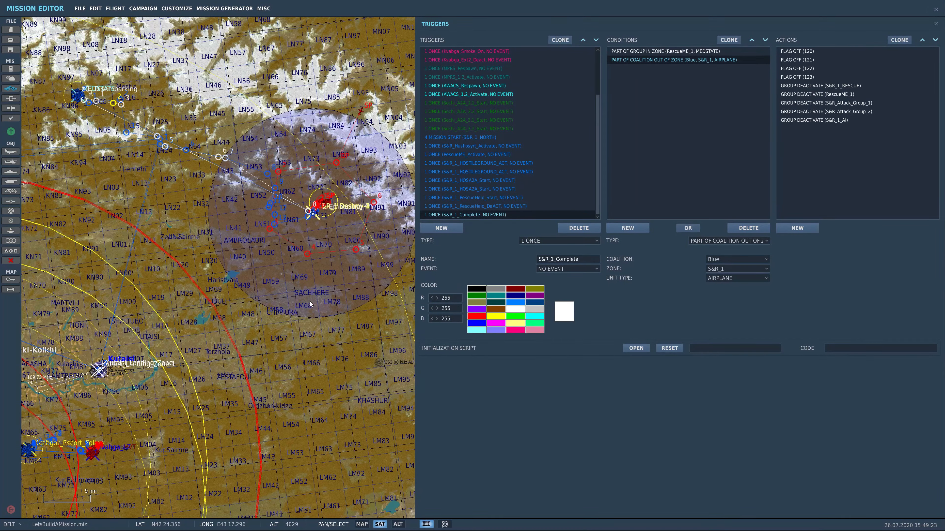
Close the trigger settings and survey the wider mission map around the S&R_1 zone, from the coastal airbases to the mountains
left_click(348, 346)
left_click_drag(348, 346, 588, 415)
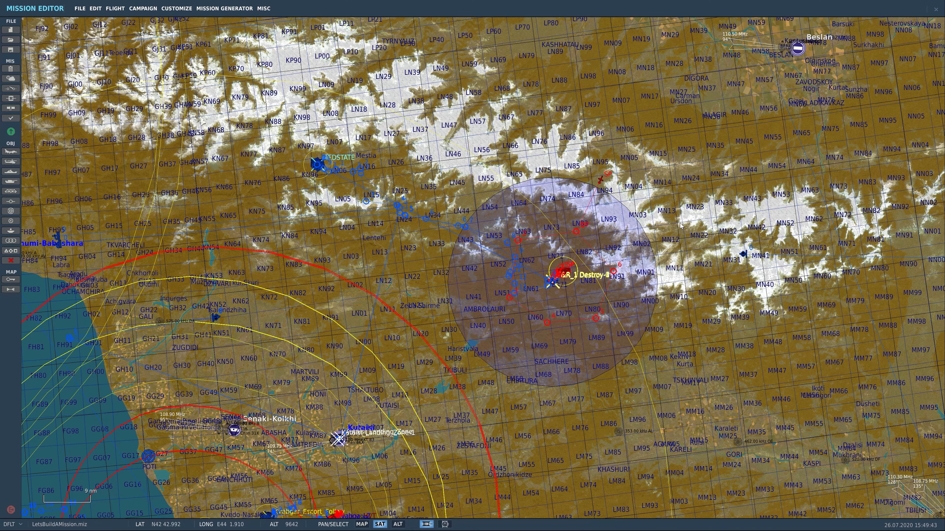
left_click_drag(686, 389, 735, 260)
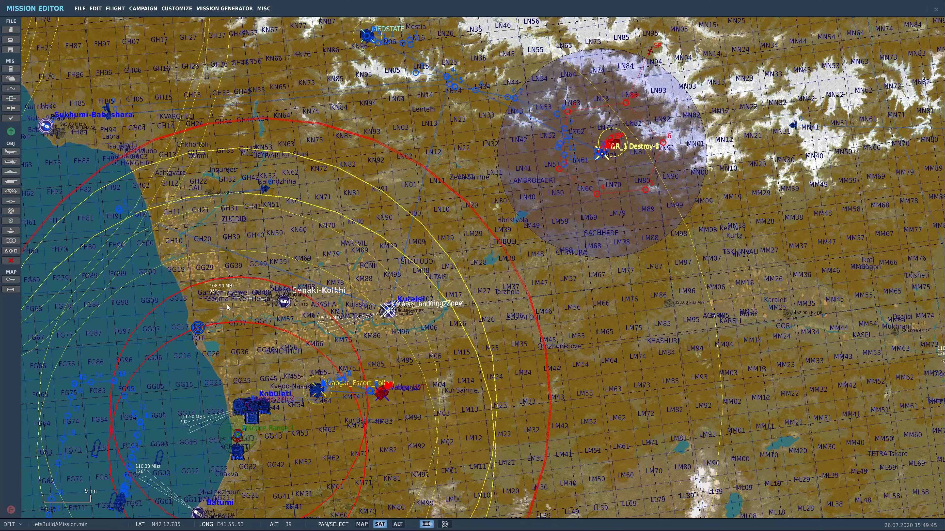
left_click_drag(778, 233, 728, 322)
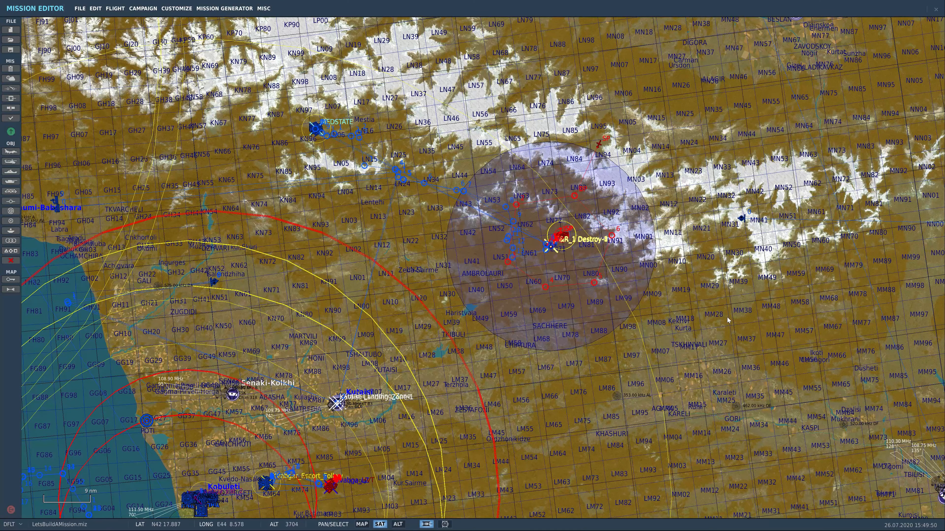